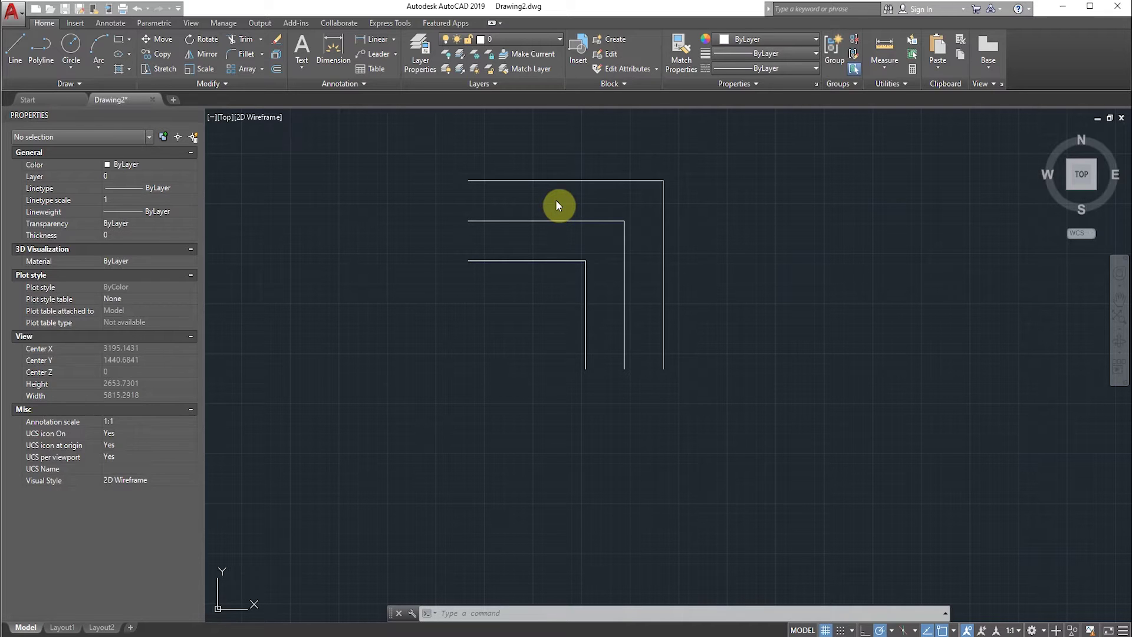
# - Select the six lines of the three L shapes, then the middle pair, and clear the selection
pyautogui.click(650, 180)
pyautogui.click(663, 202)
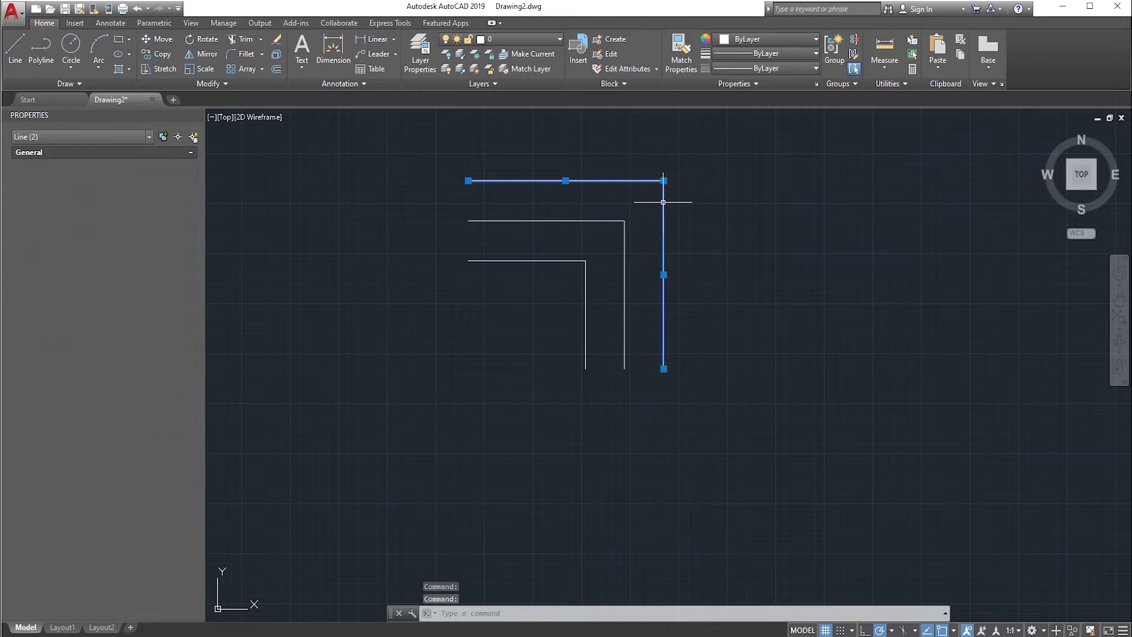
pyautogui.click(603, 221)
pyautogui.click(622, 242)
pyautogui.click(624, 244)
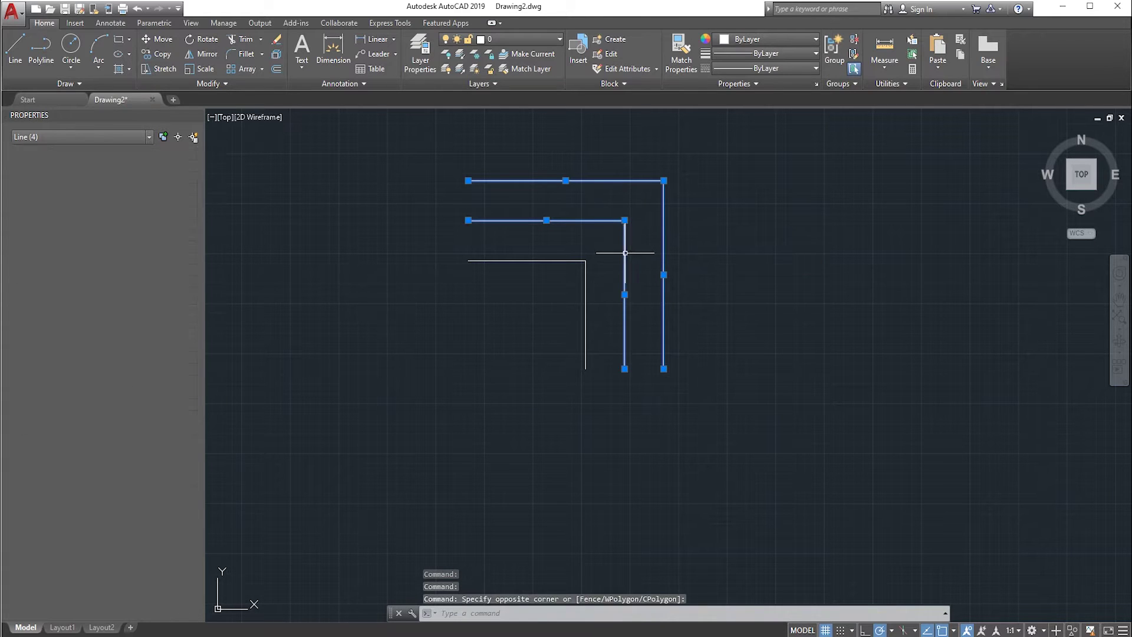
pyautogui.click(581, 260)
pyautogui.click(586, 280)
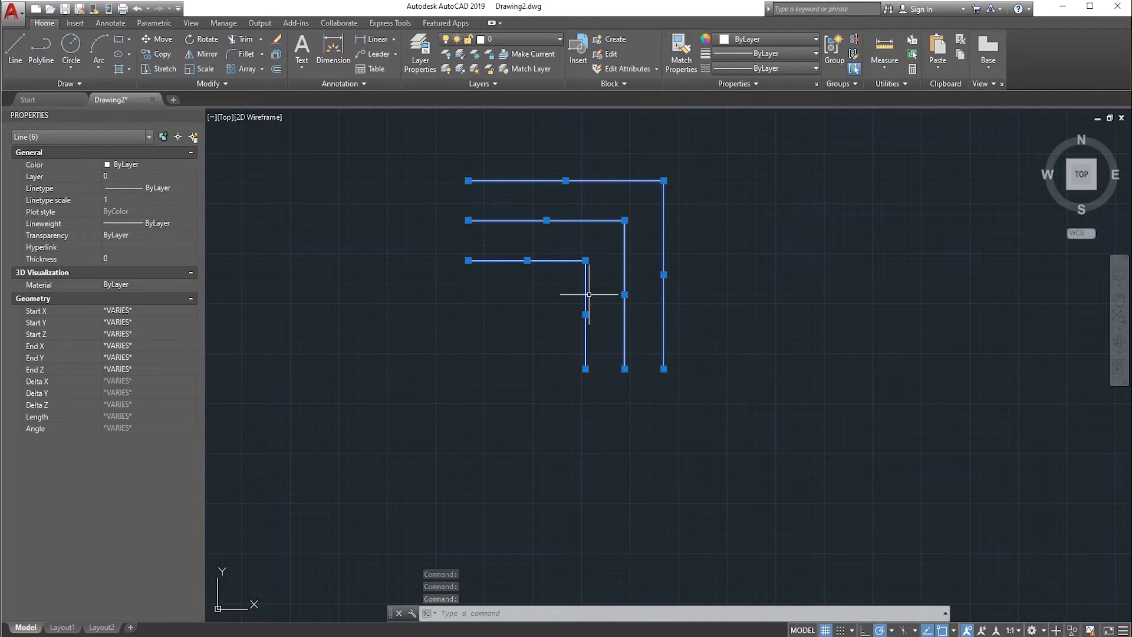
pyautogui.press('Escape')
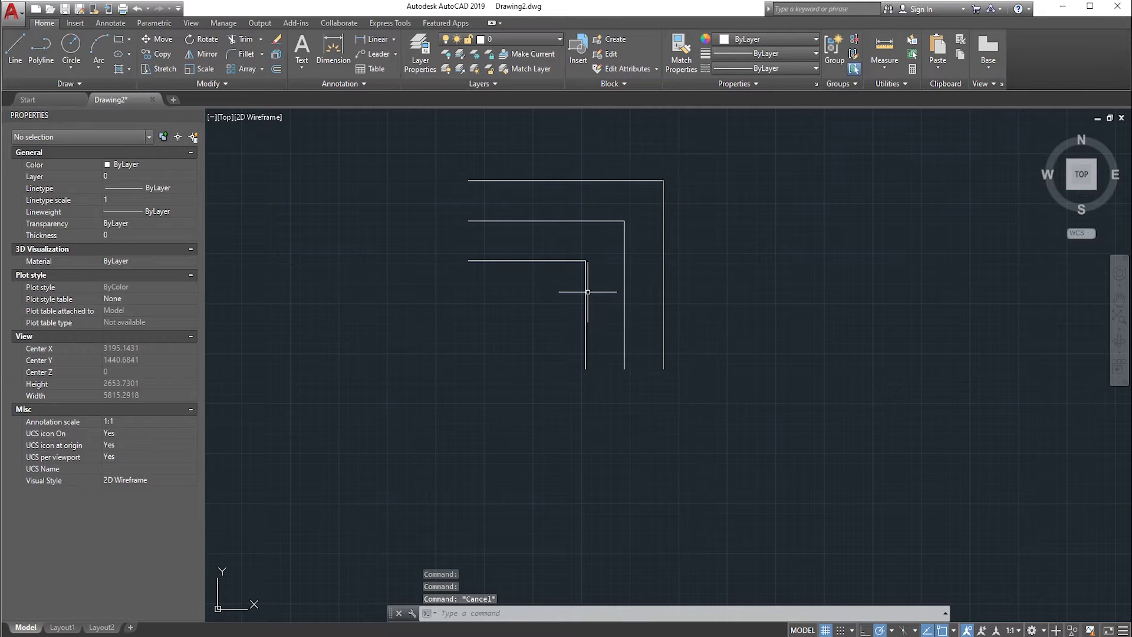
pyautogui.click(602, 221)
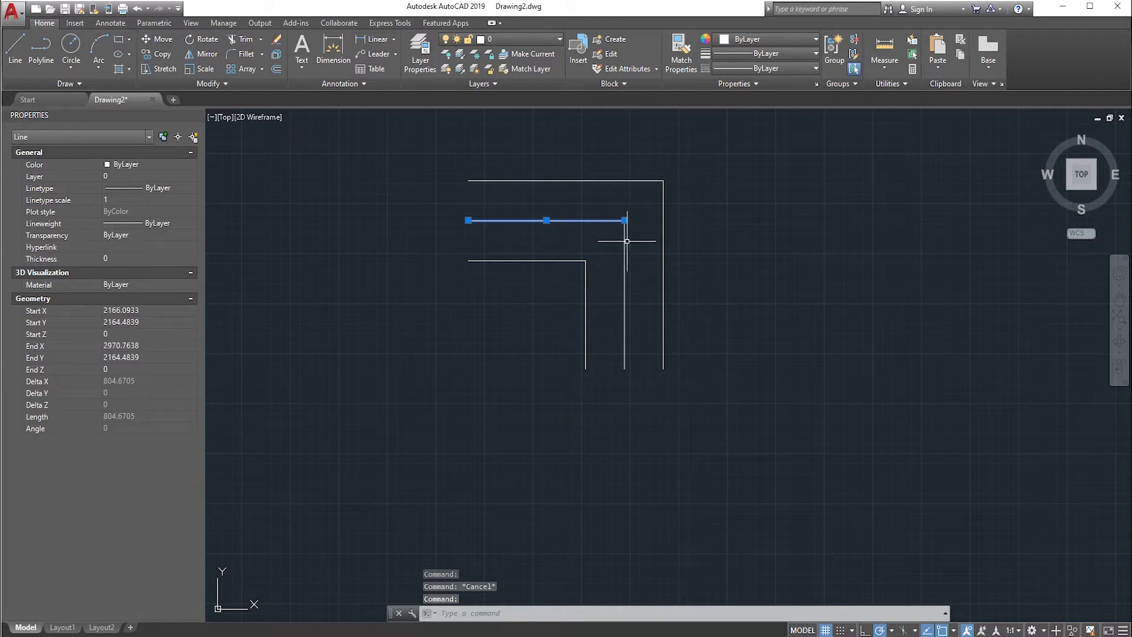
pyautogui.click(624, 253)
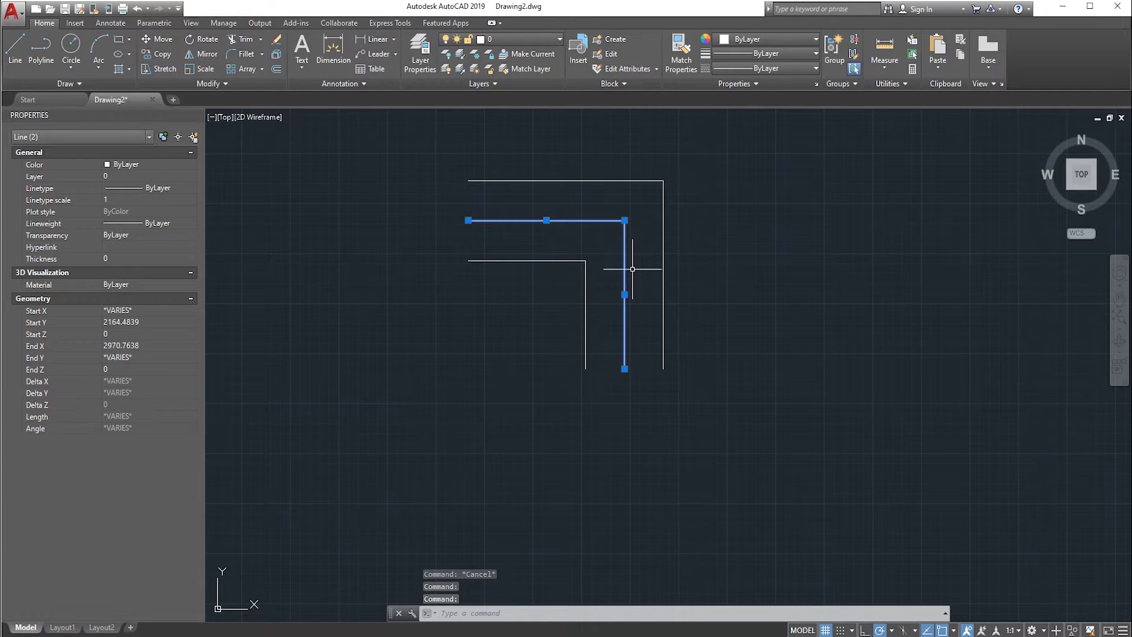
pyautogui.press('Escape')
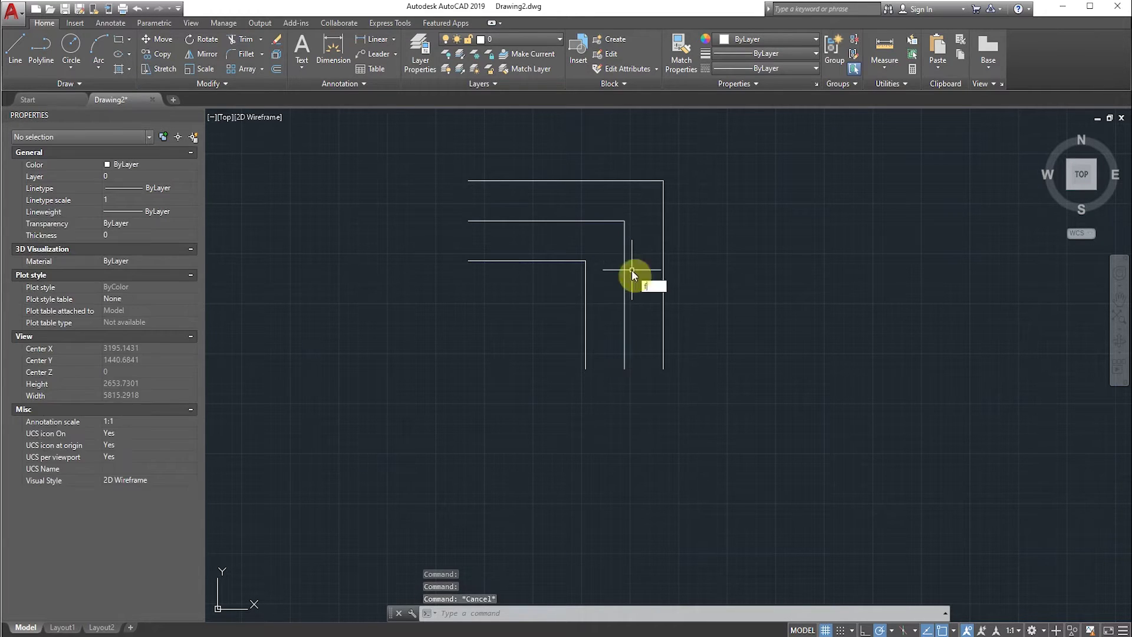
# - Fillet the middle vertical and horizontal lines with radius 150, then select the arc to check it
pyautogui.write('FILLE')
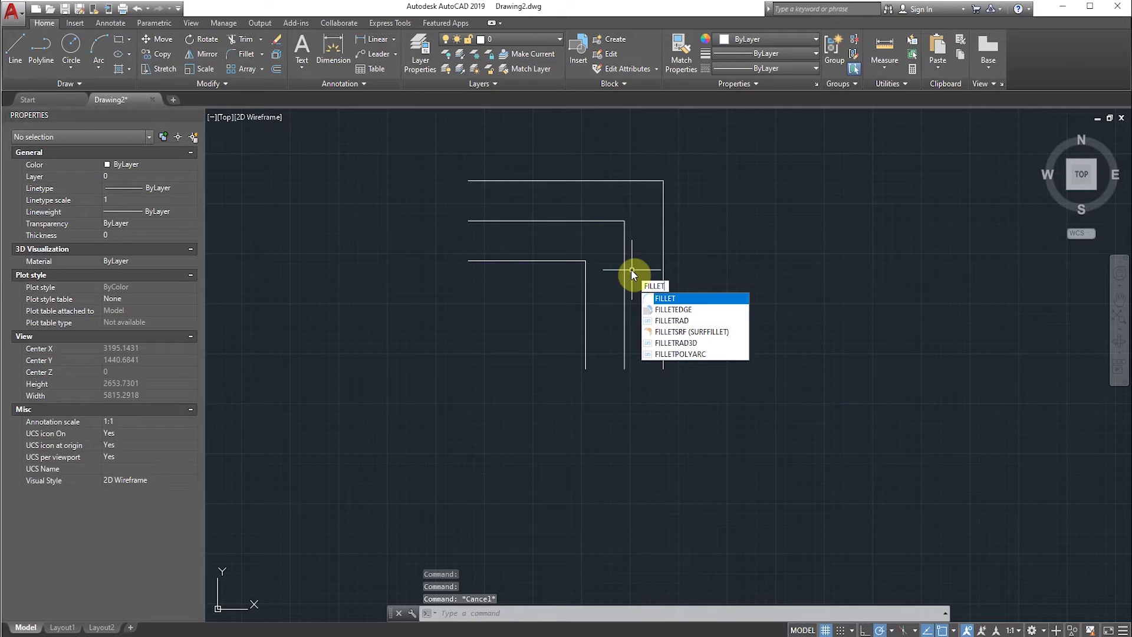
pyautogui.write('T')
pyautogui.press('Return')
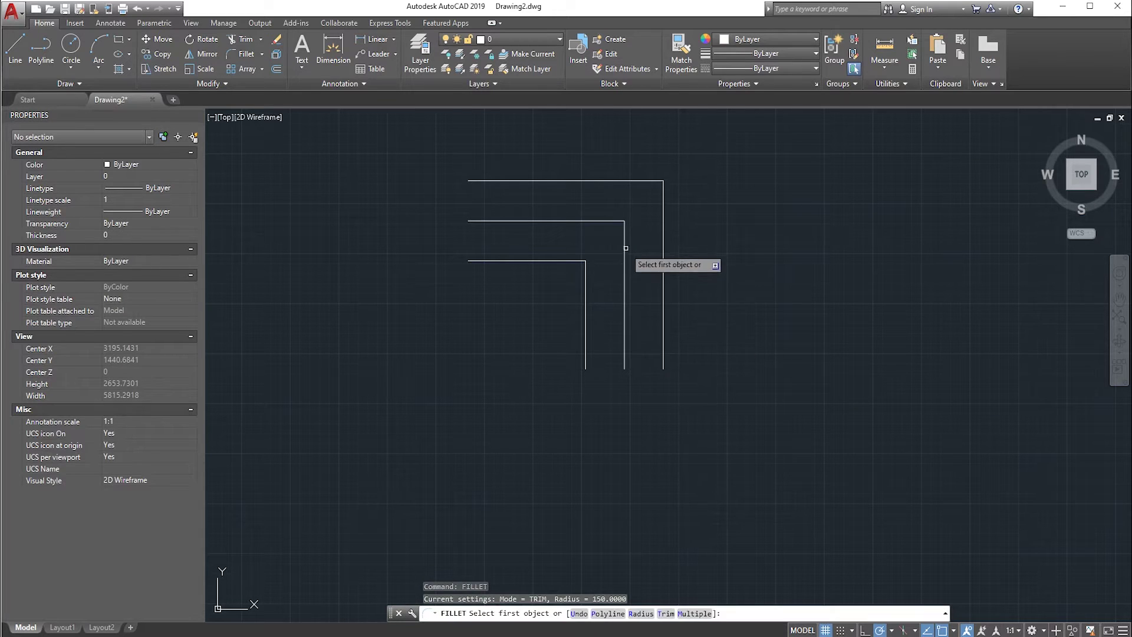
pyautogui.click(624, 239)
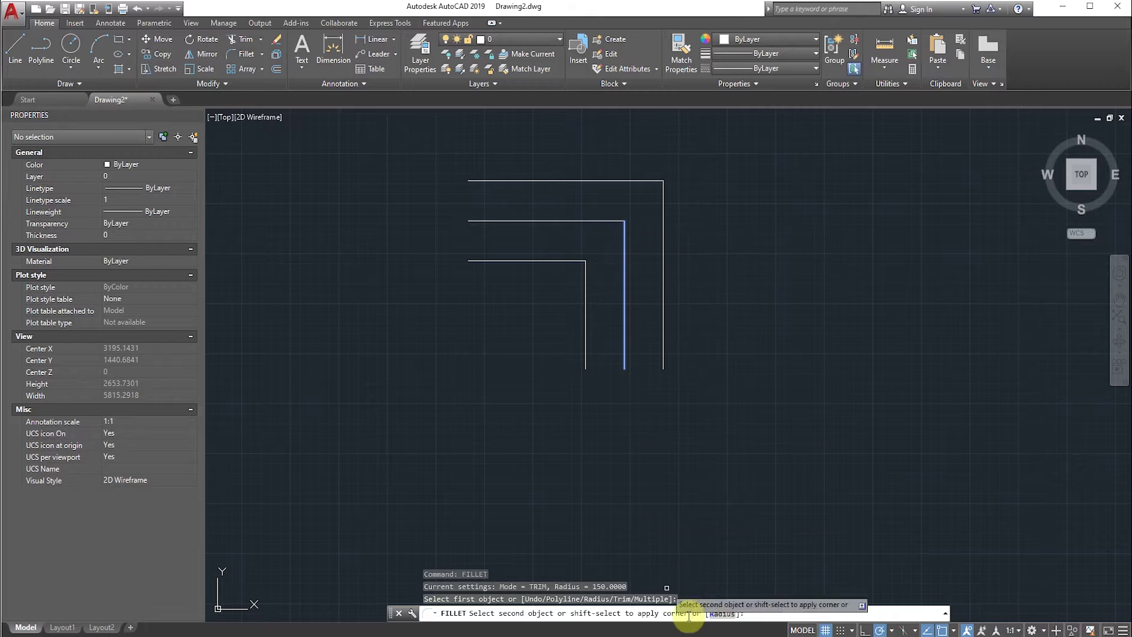
pyautogui.click(721, 614)
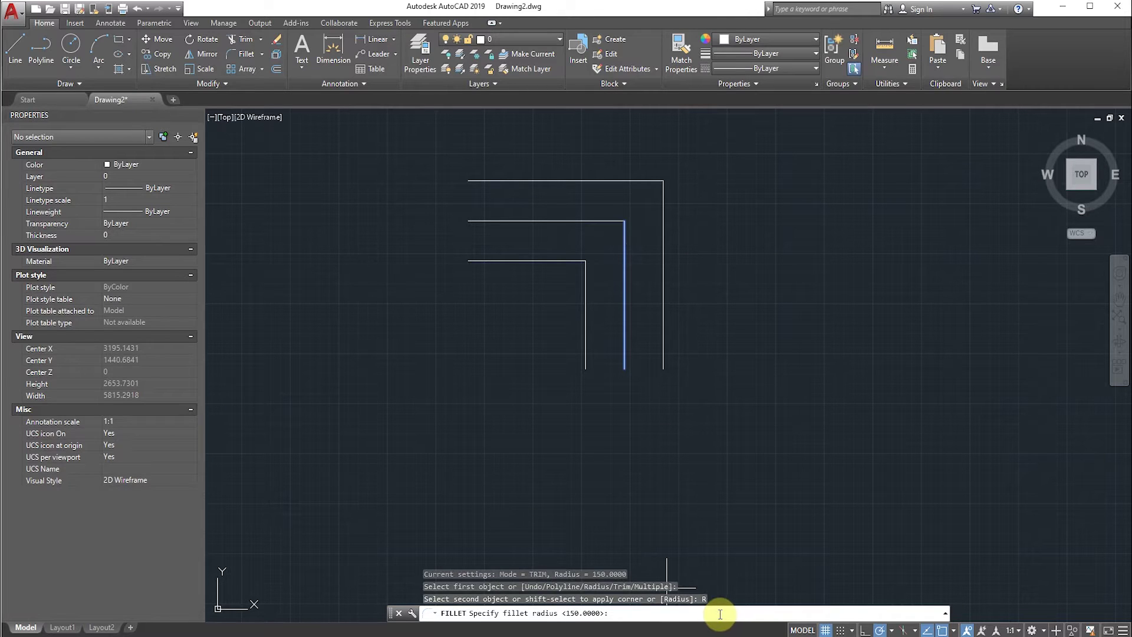
pyautogui.write('150')
pyautogui.press('Return')
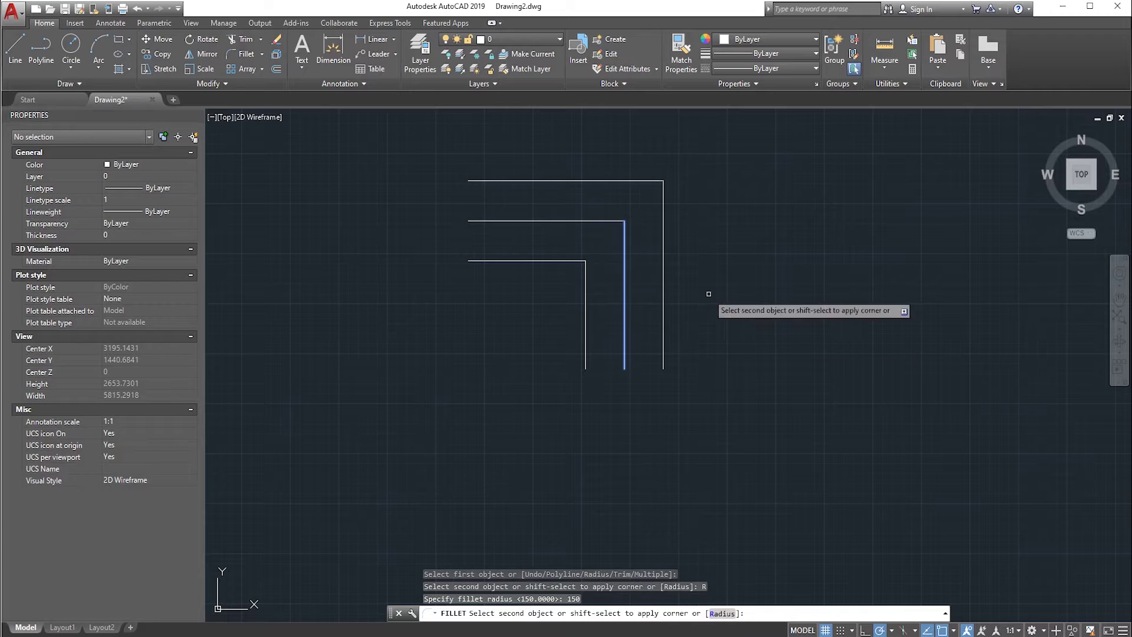
pyautogui.click(602, 221)
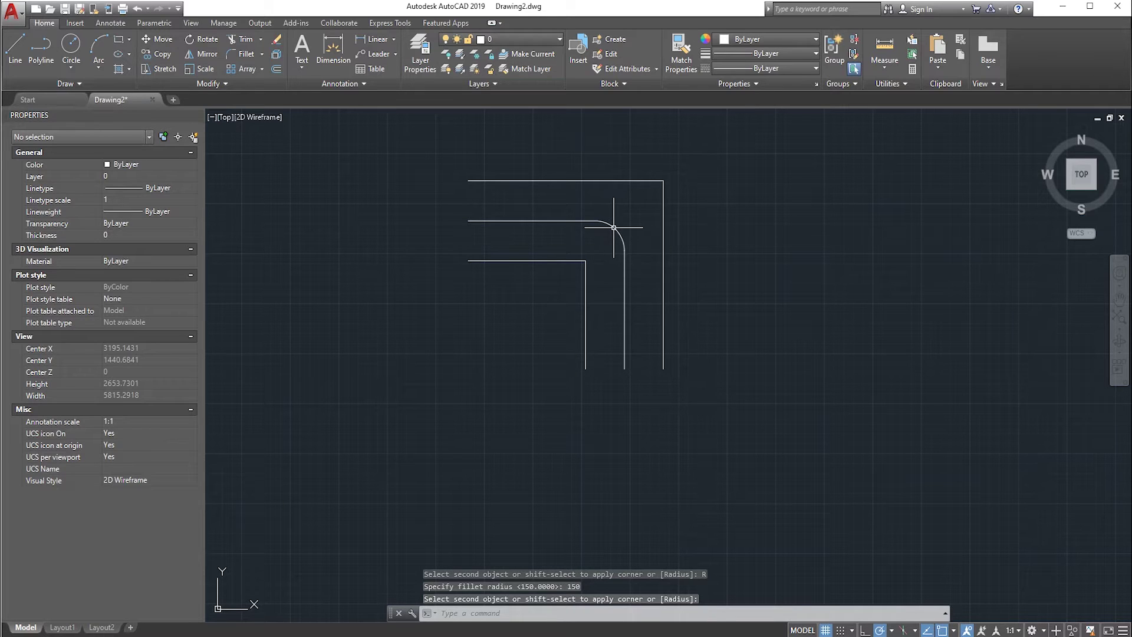
pyautogui.click(615, 231)
pyautogui.moveTo(616, 231)
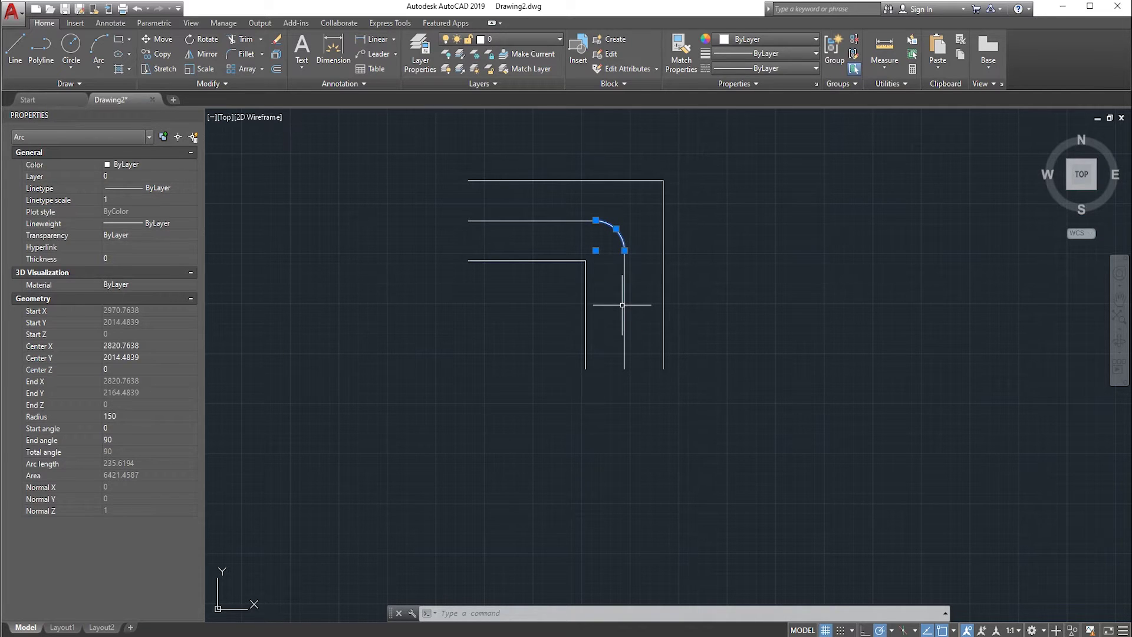
pyautogui.press('Escape')
pyautogui.click(624, 176)
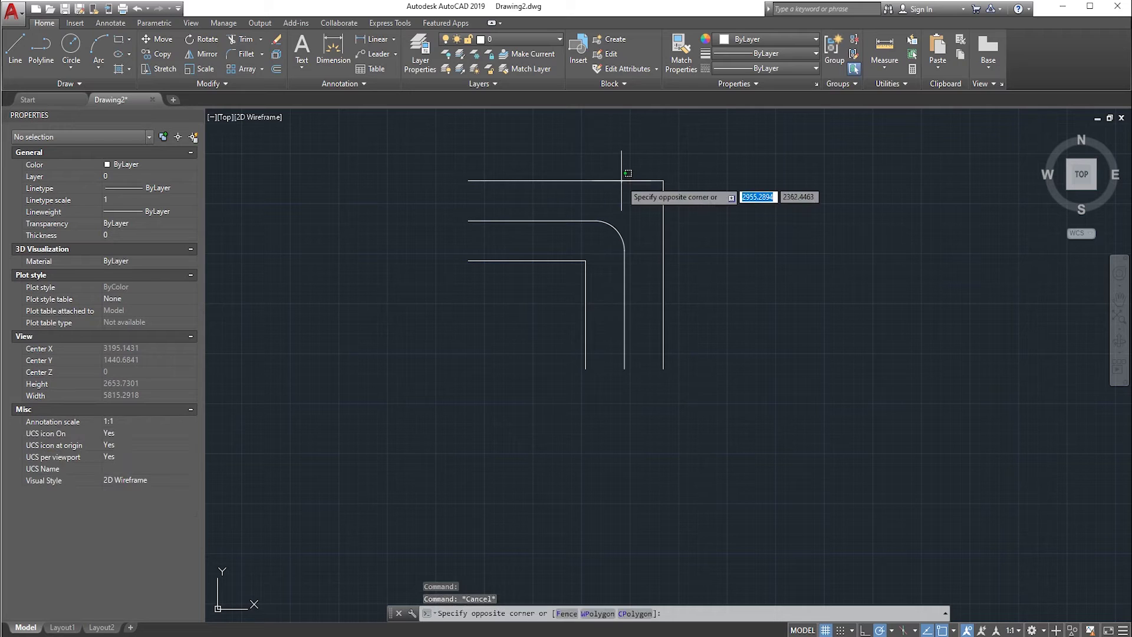
pyautogui.click(655, 186)
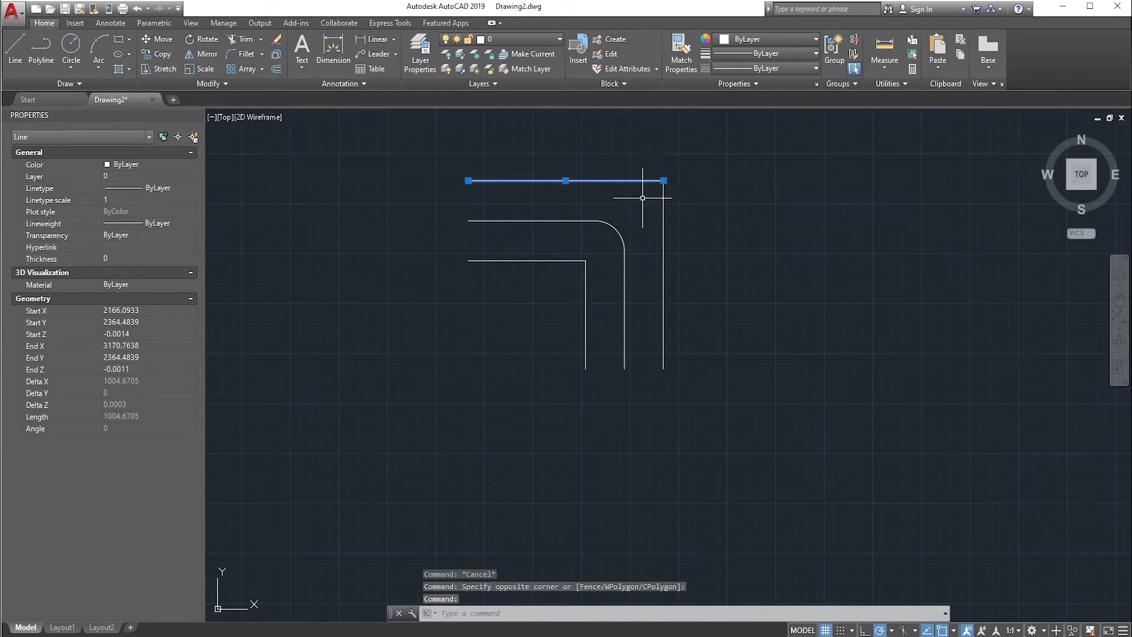
pyautogui.click(664, 219)
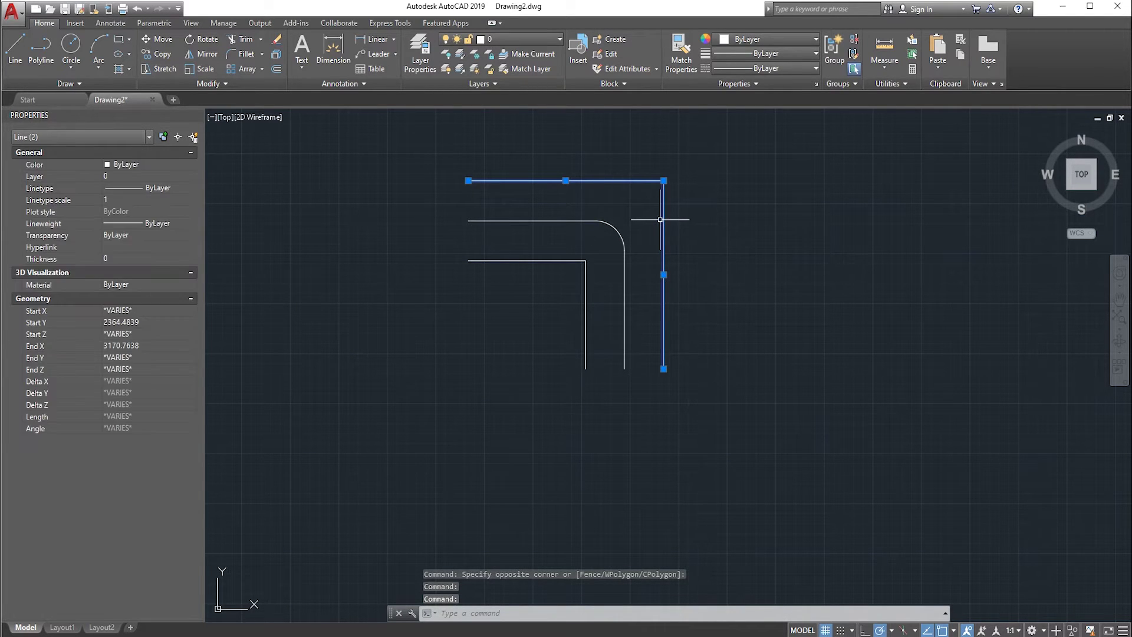
pyautogui.press('Escape')
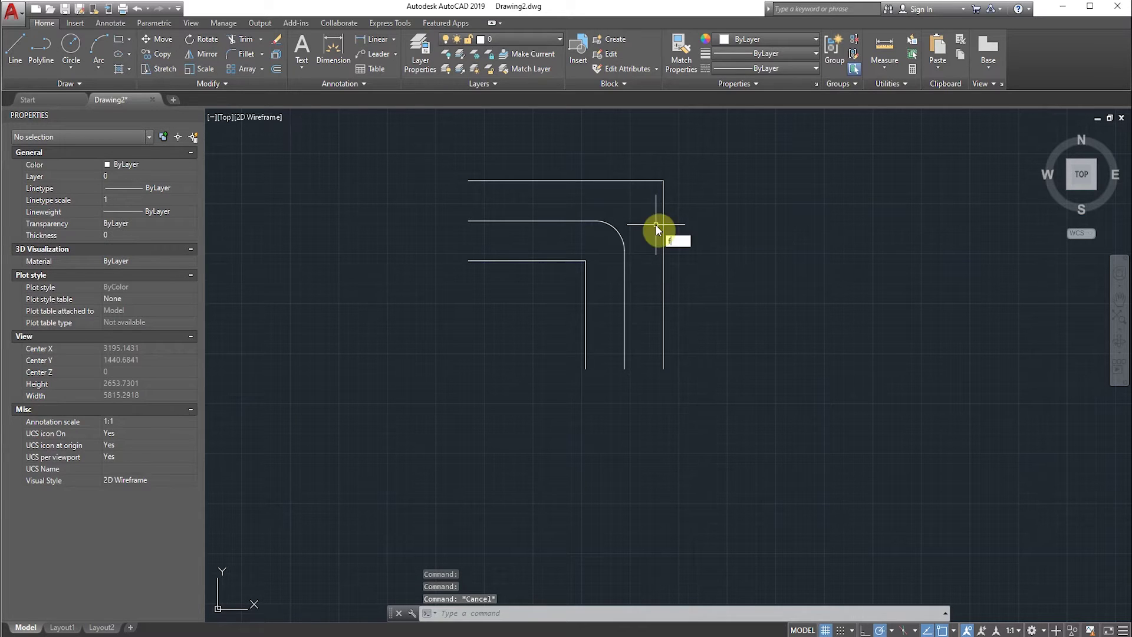
pyautogui.write('il')
pyautogui.press('Return')
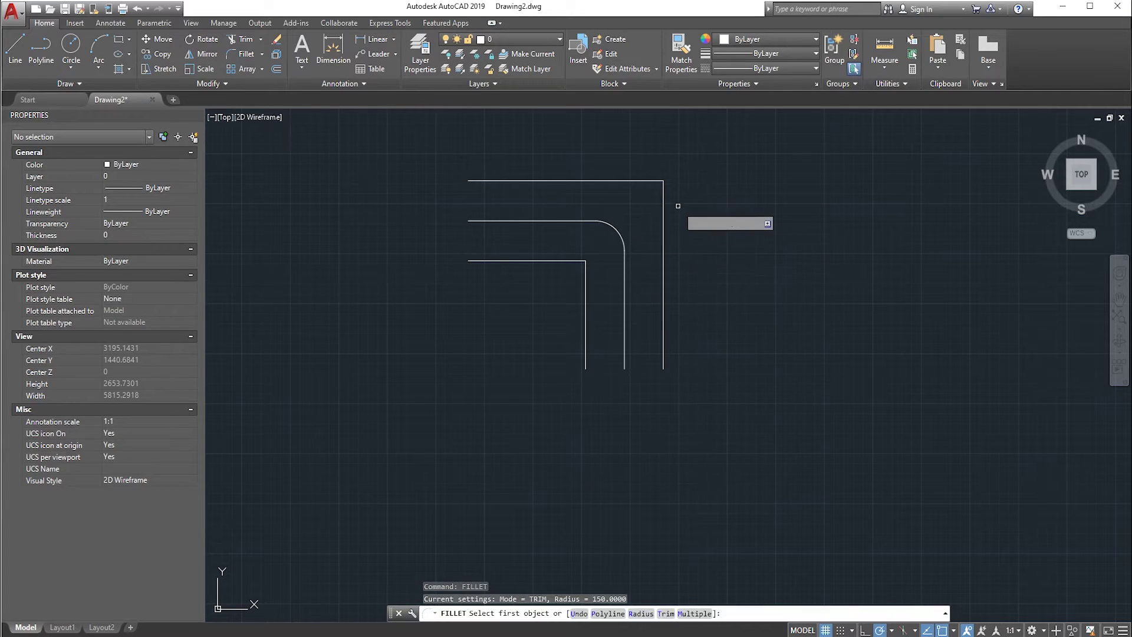
pyautogui.click(663, 197)
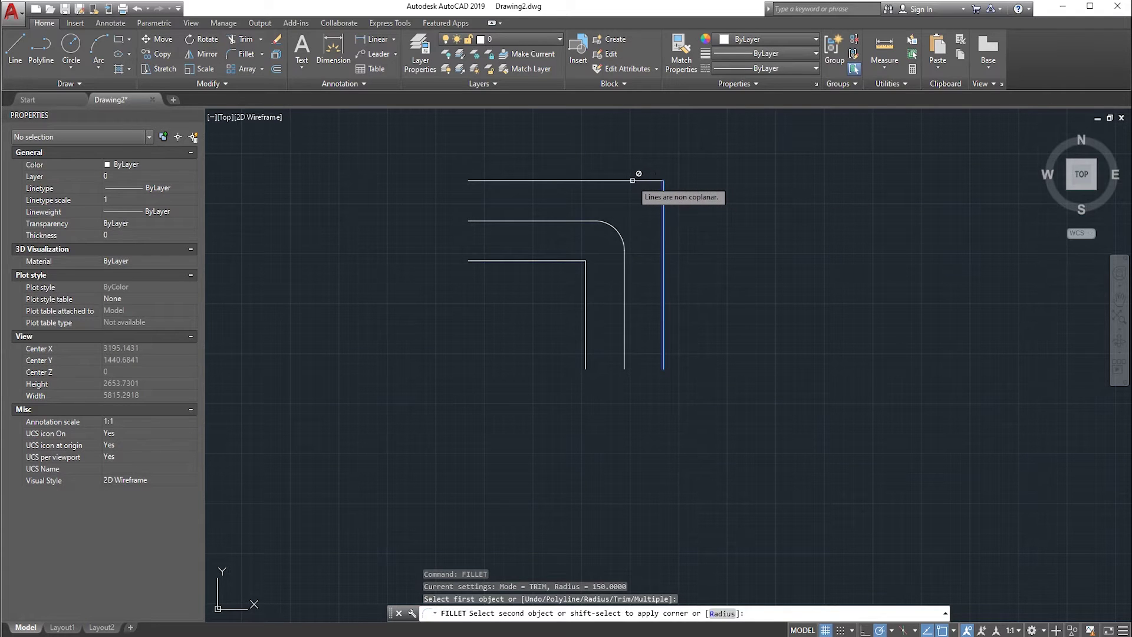
pyautogui.click(723, 613)
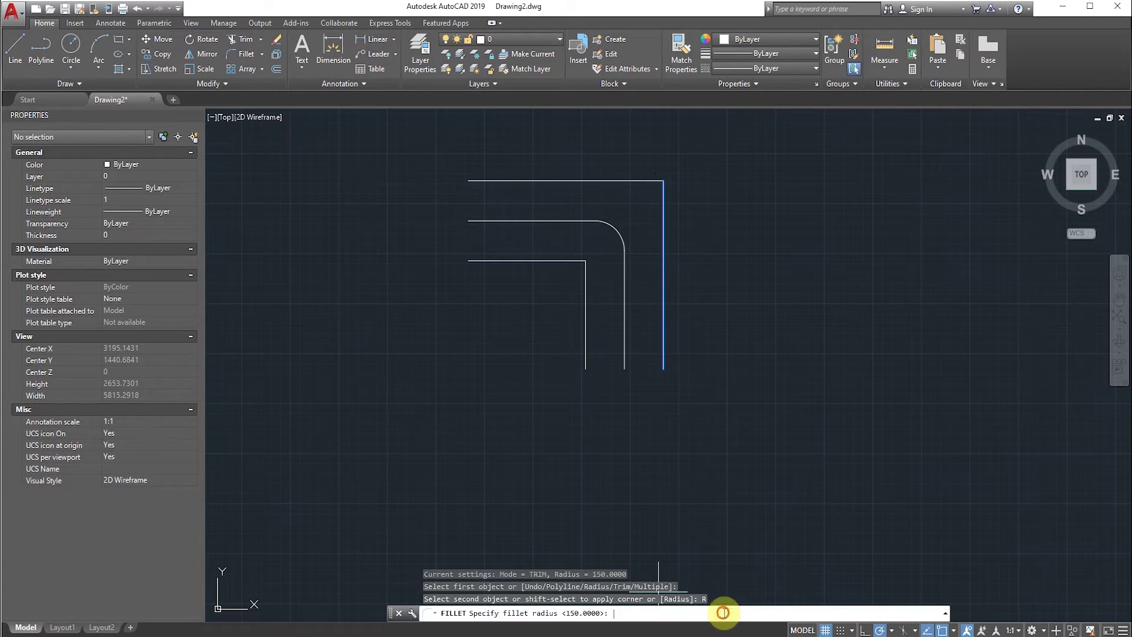
pyautogui.write('2')
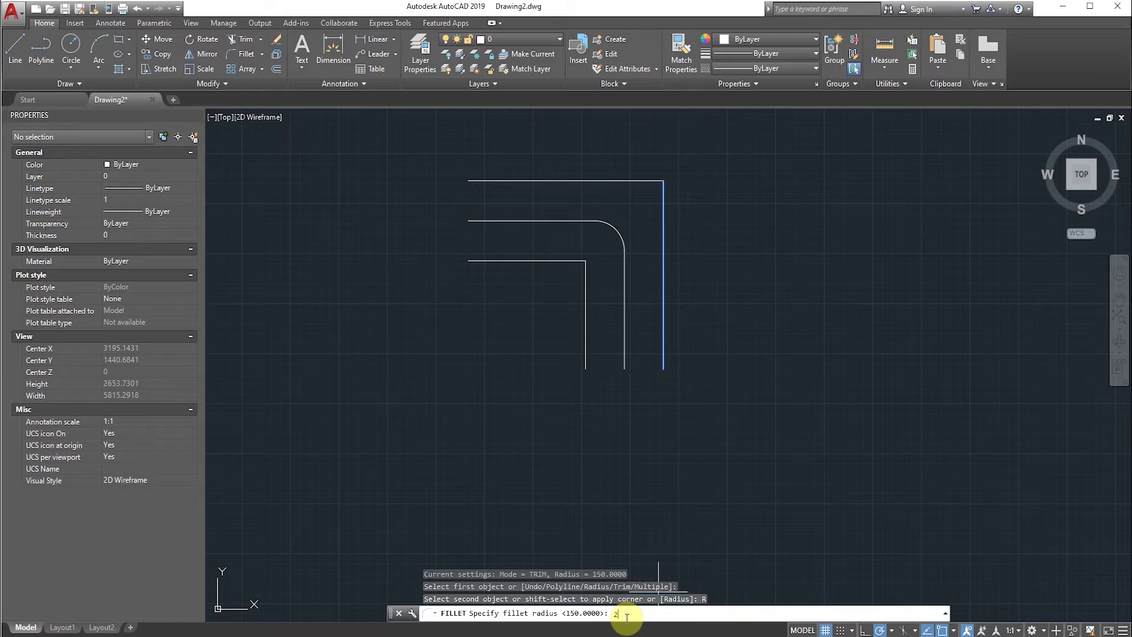
pyautogui.write('00')
pyautogui.press('Return')
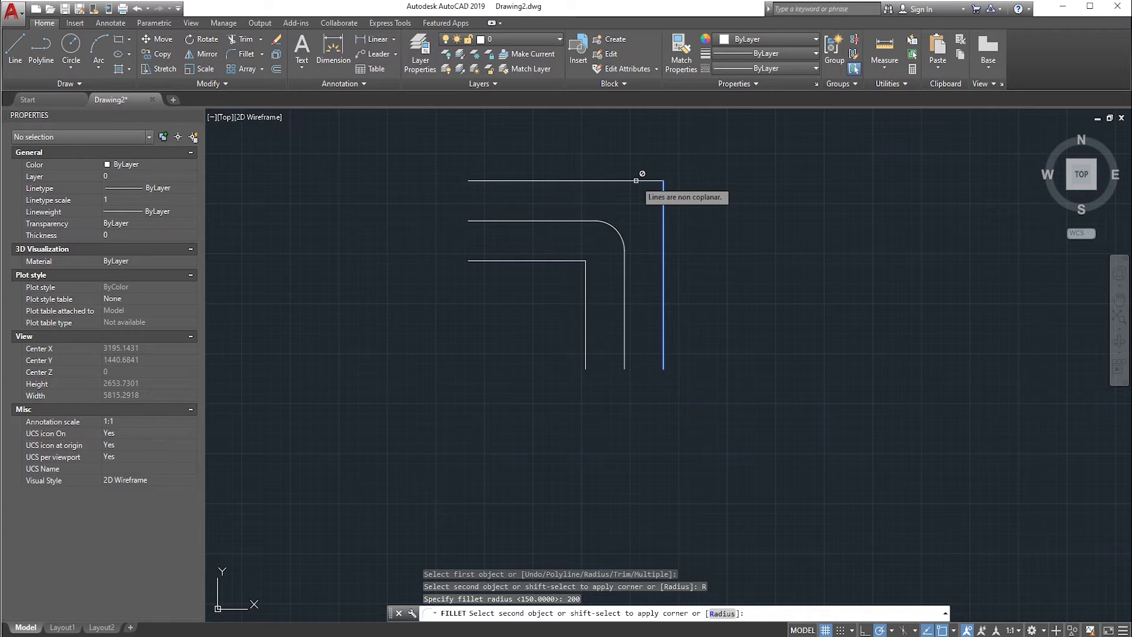
pyautogui.press('Escape')
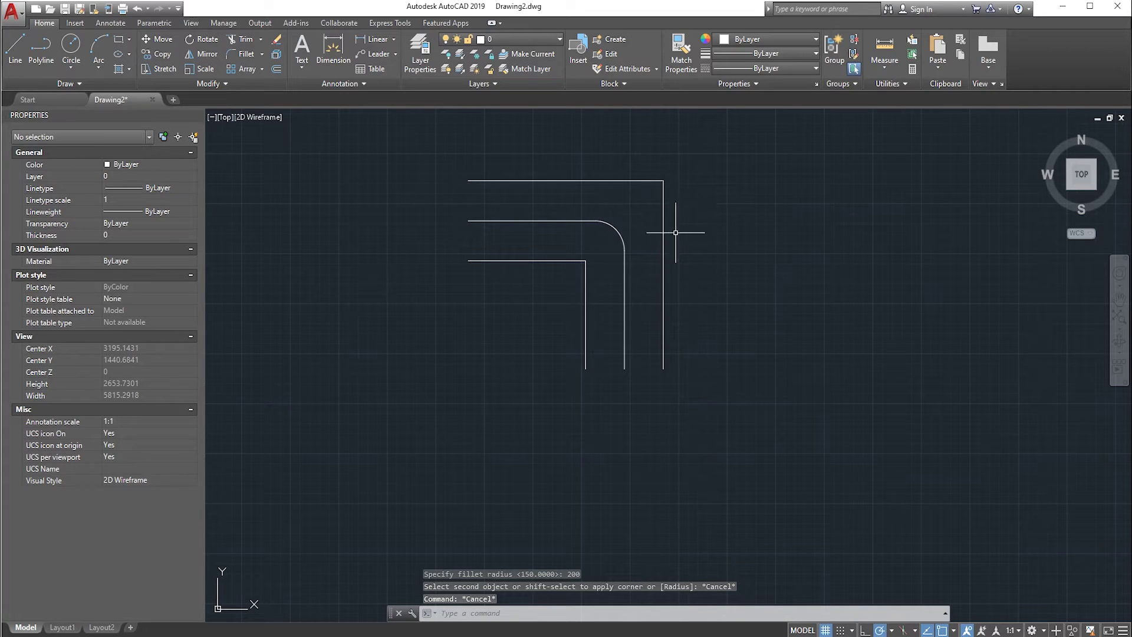
# - Select the outer vertical line to confirm its Start Z and End Z are both 0
pyautogui.click(663, 208)
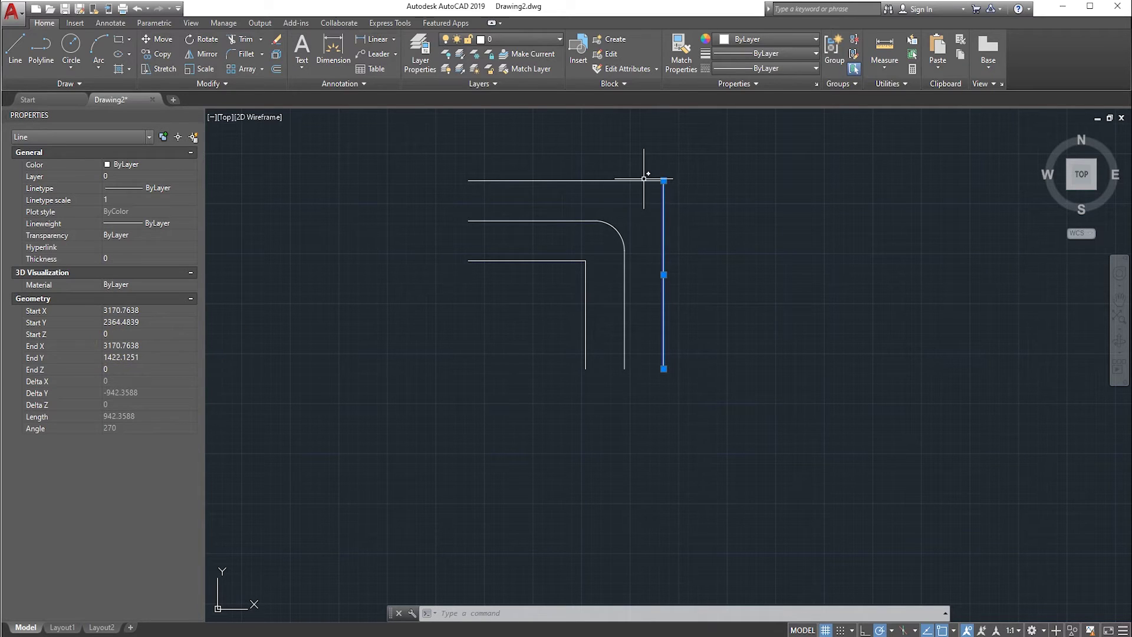
pyautogui.press('Escape')
pyautogui.click(662, 200)
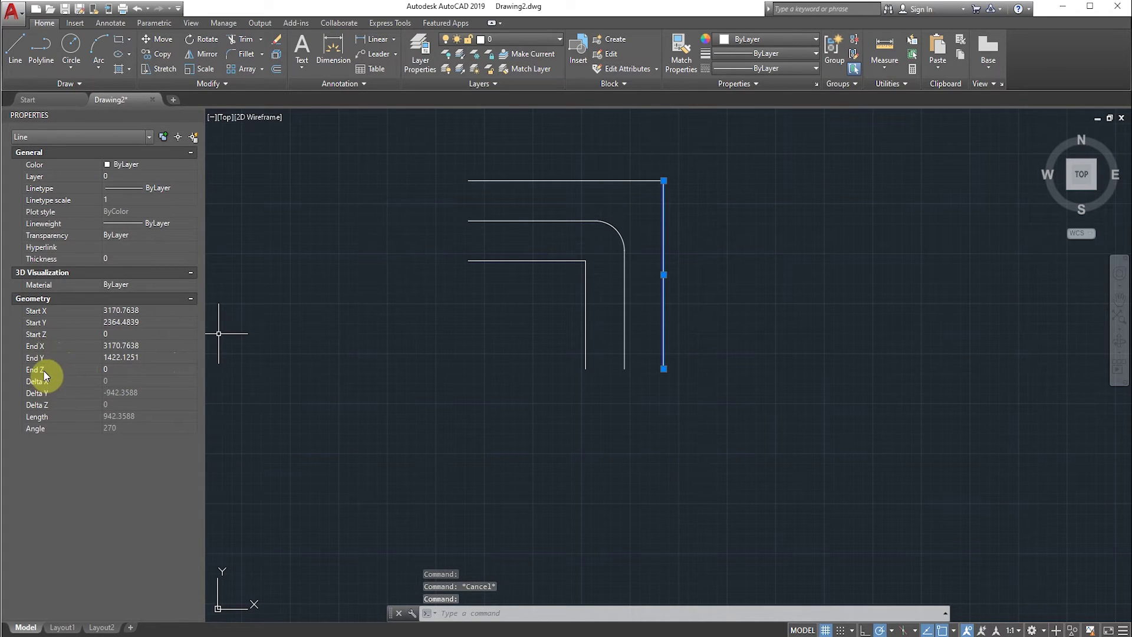
# - Set the outer top horizontal line's Start Z and End Z to 0 in Properties
pyautogui.press('Escape')
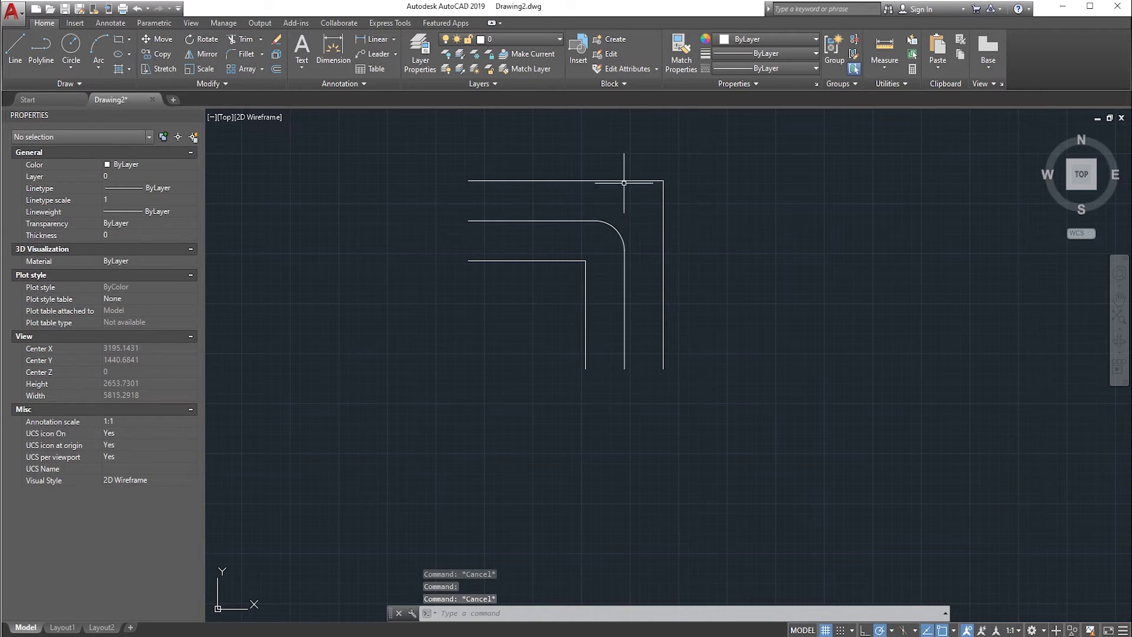
pyautogui.click(620, 181)
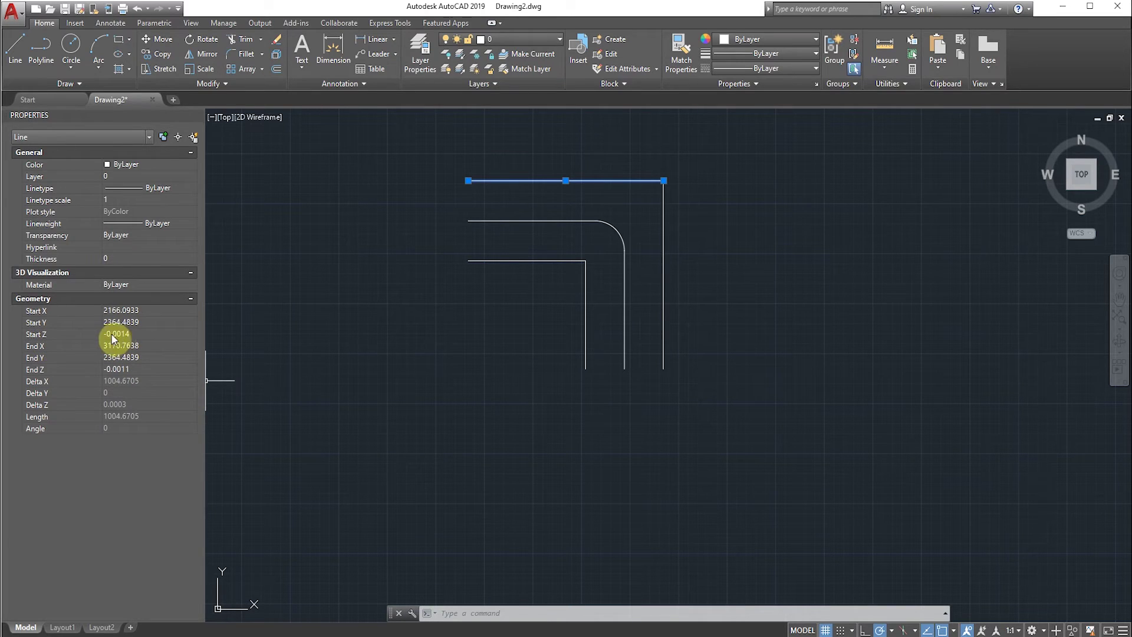
pyautogui.click(135, 332)
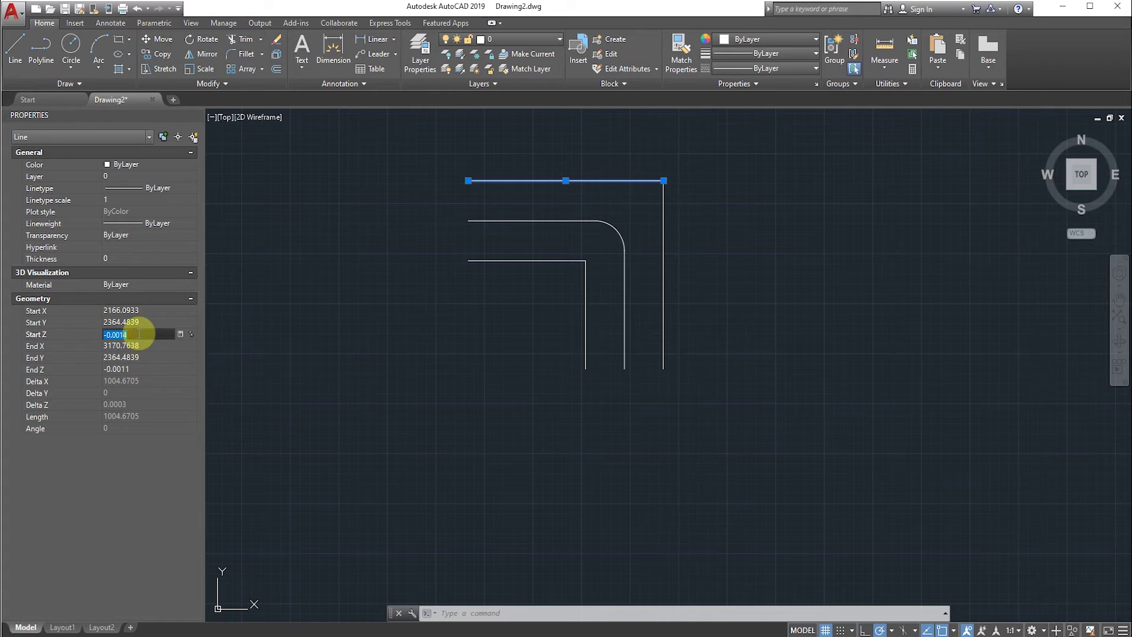
pyautogui.write('0')
pyautogui.click(131, 368)
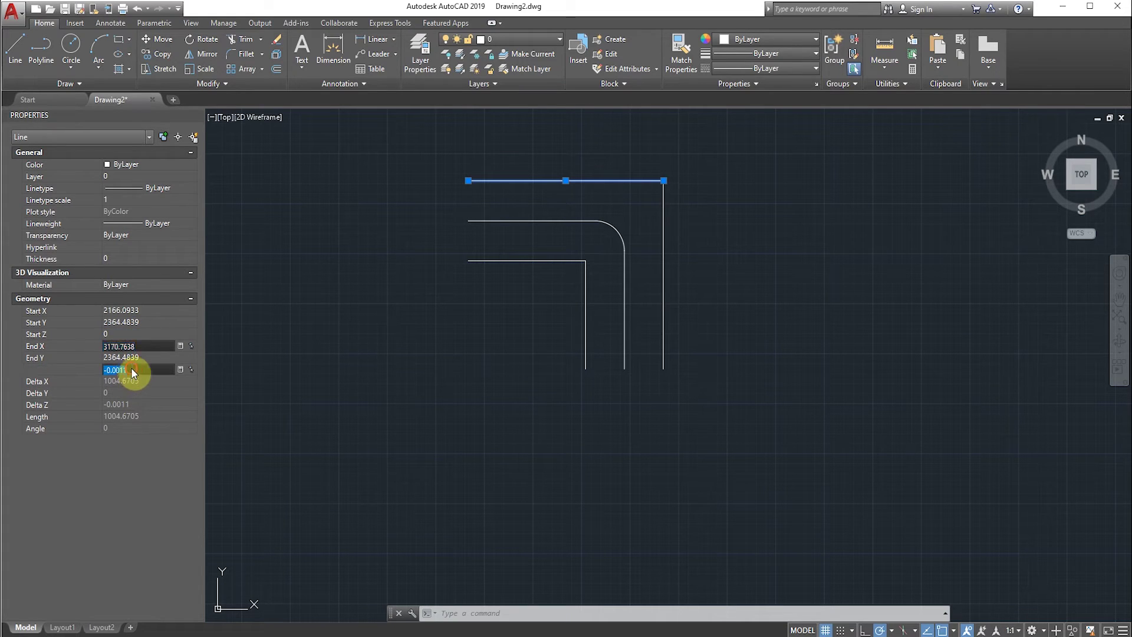
pyautogui.write('0')
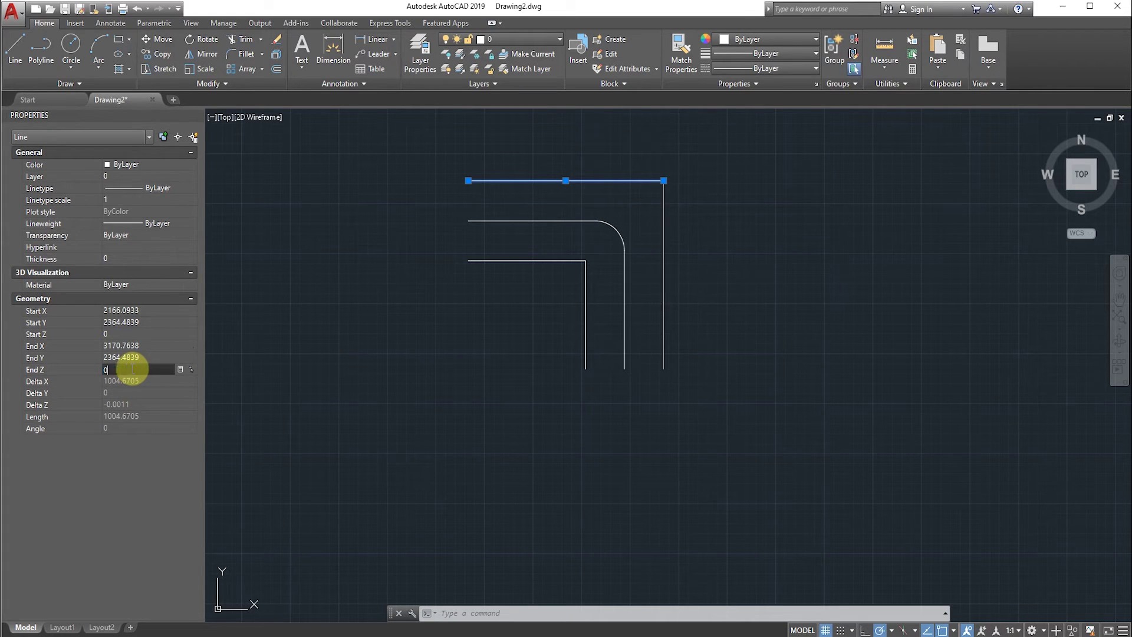
pyautogui.press('Return')
pyautogui.click(143, 486)
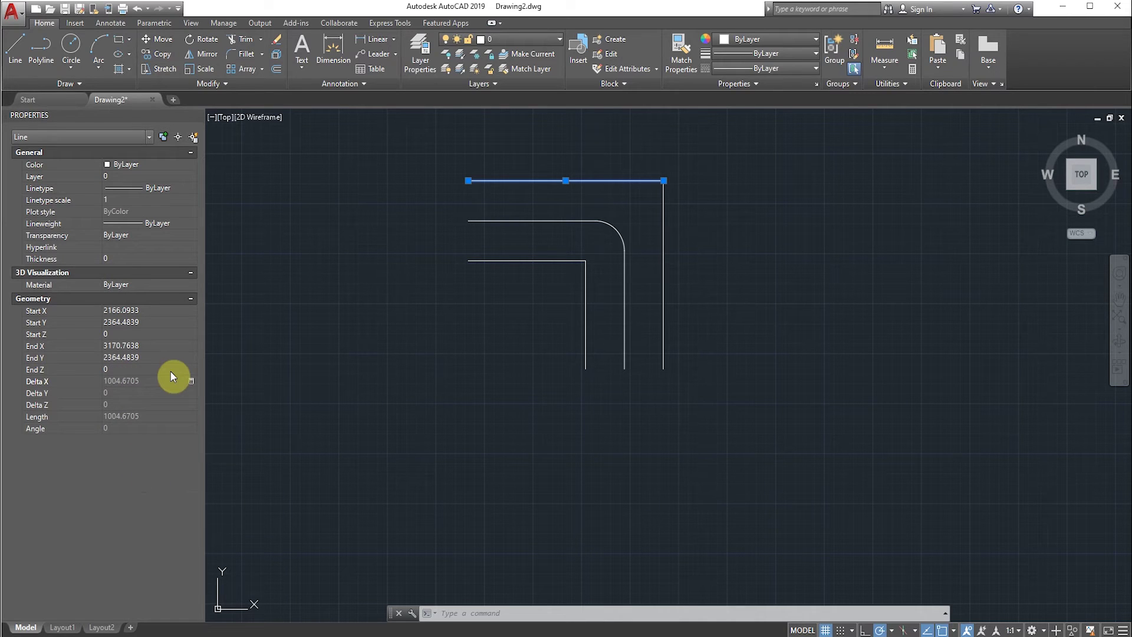
pyautogui.press('Escape')
pyautogui.write('fille')
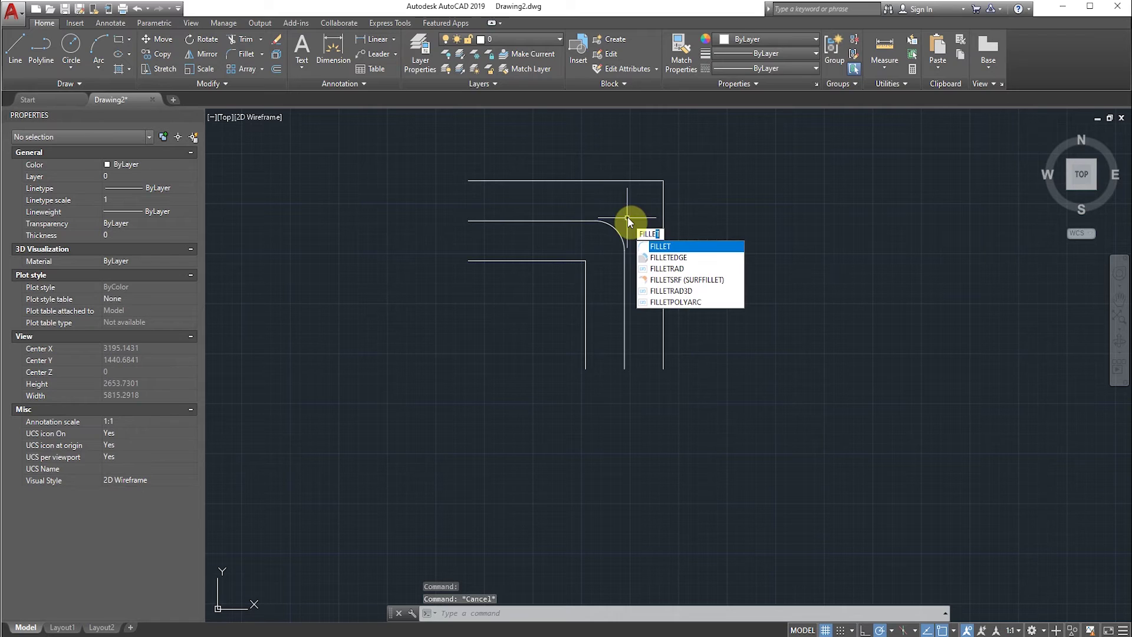
# - Fillet the outer vertical and top lines into a 200-radius arc and check its radius
pyautogui.press('Return')
pyautogui.click(663, 191)
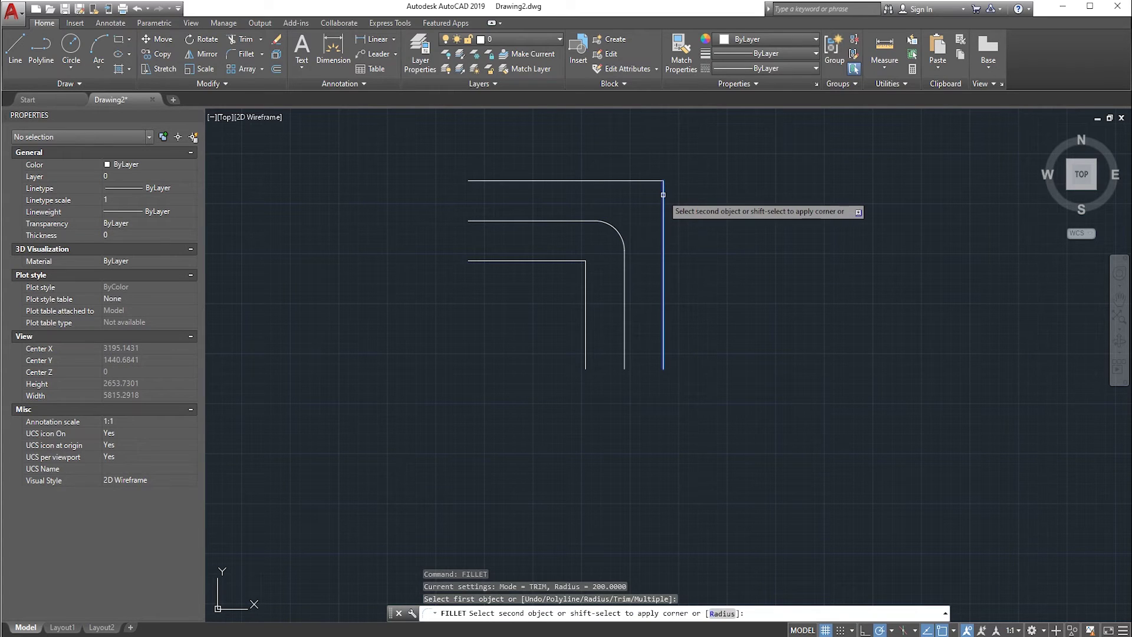
pyautogui.click(622, 181)
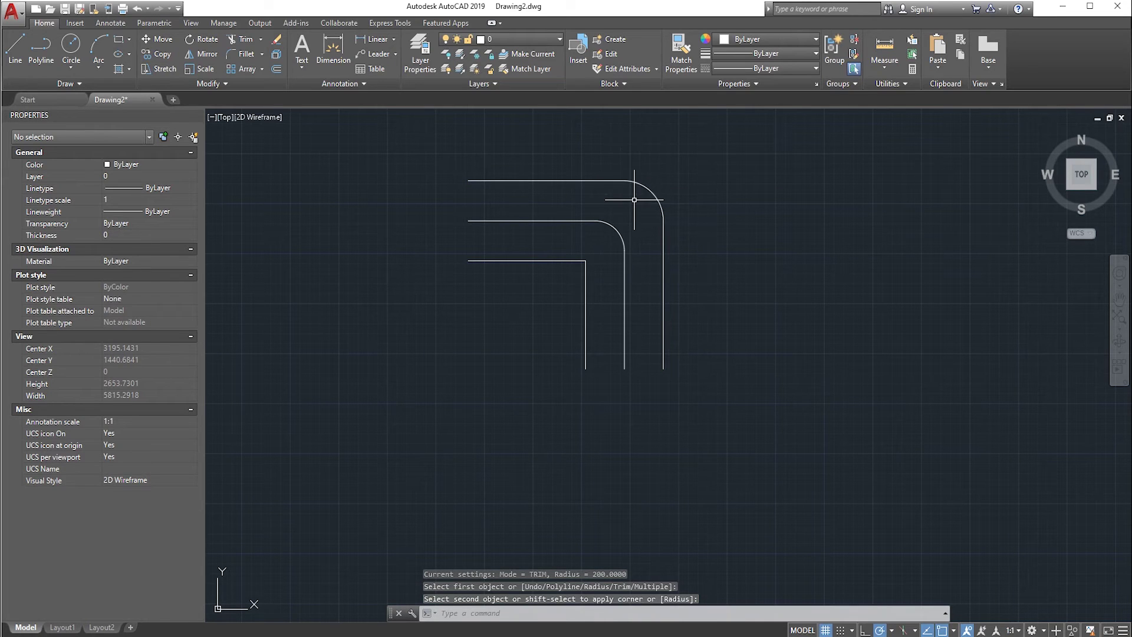
pyautogui.press('Escape')
pyautogui.press('Escape')
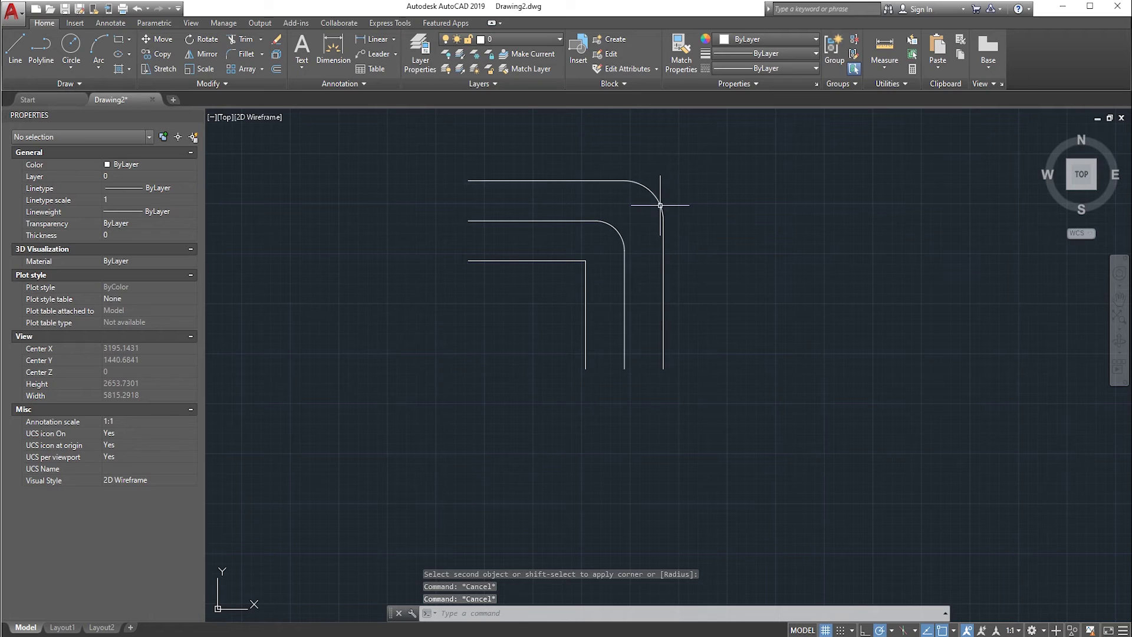
pyautogui.click(661, 206)
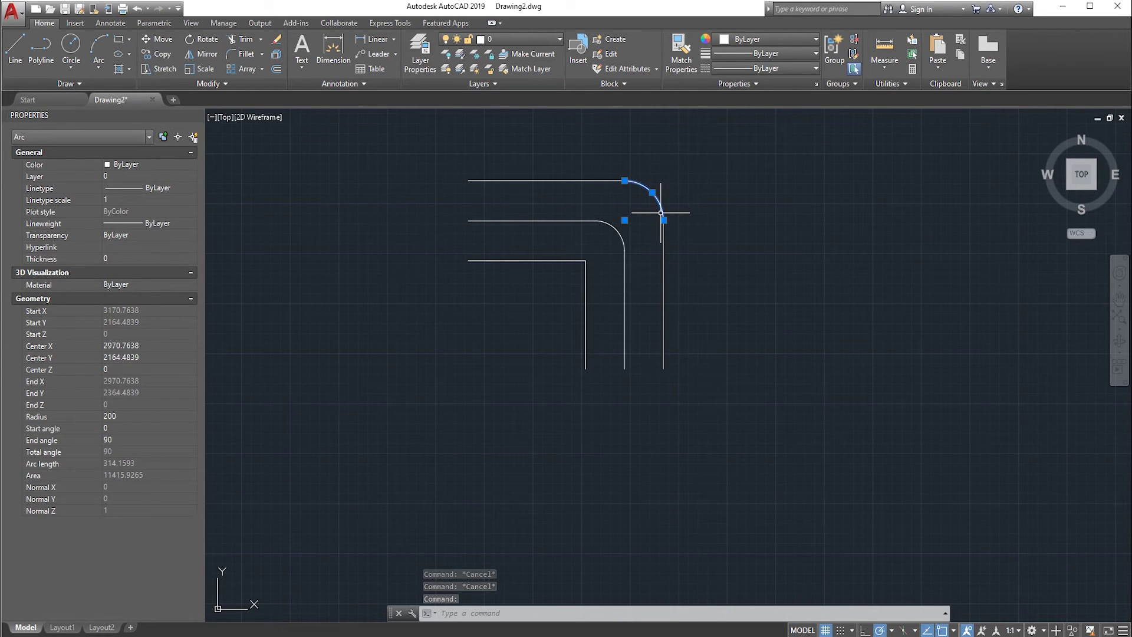
pyautogui.press('Escape')
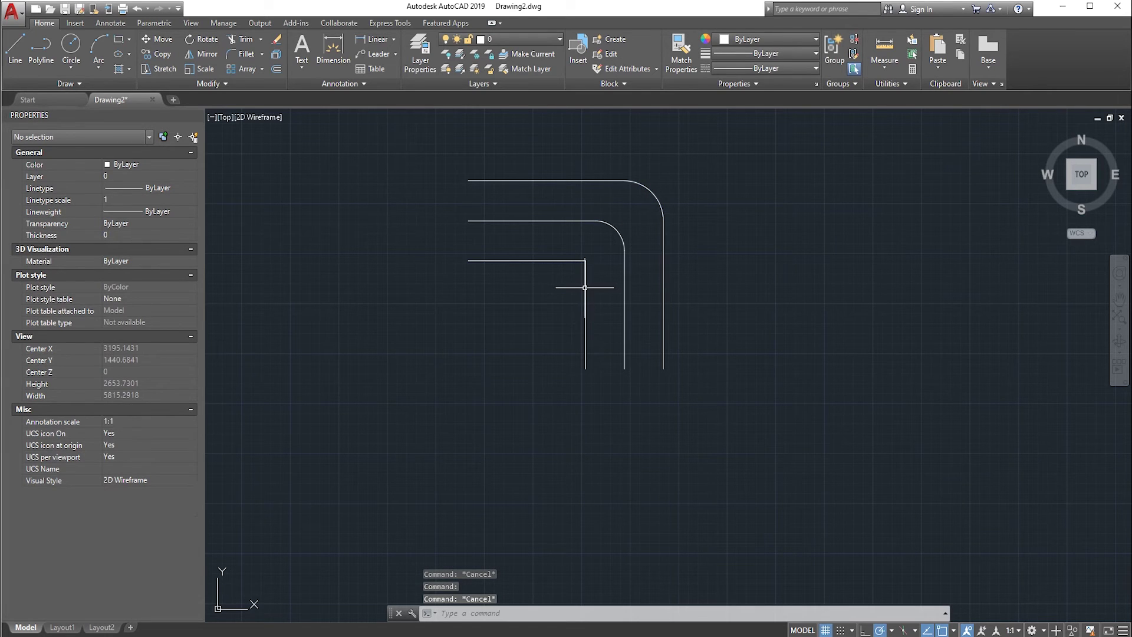
pyautogui.click(585, 287)
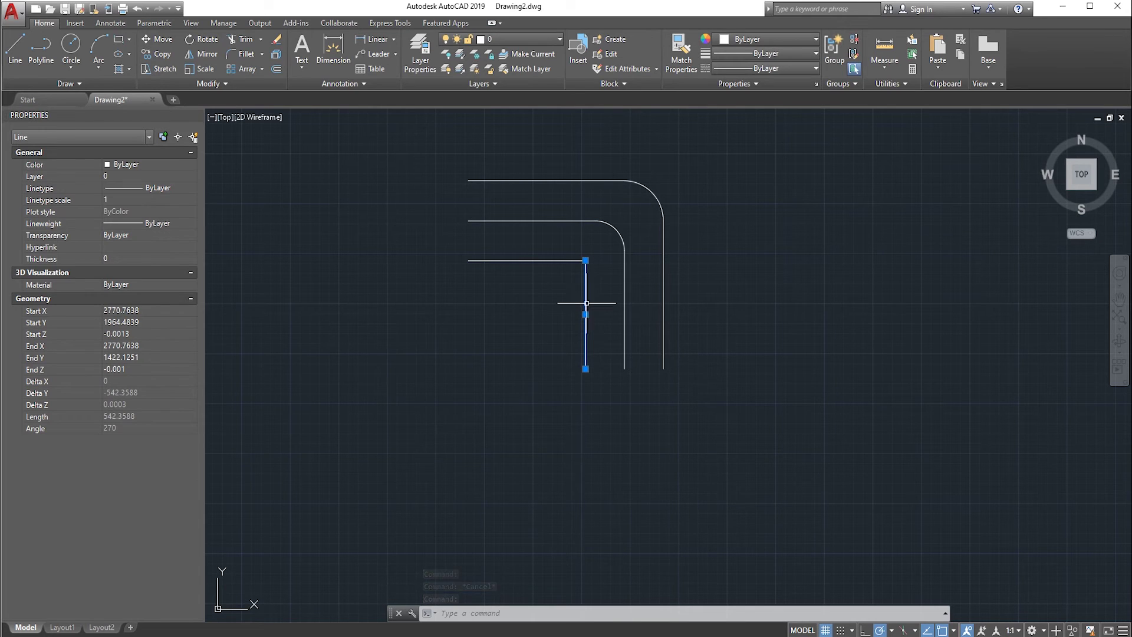
# - Set the inner vertical line's Start Z and End Z to 0, then check the inner horizontal line's Z values
pyautogui.click(140, 334)
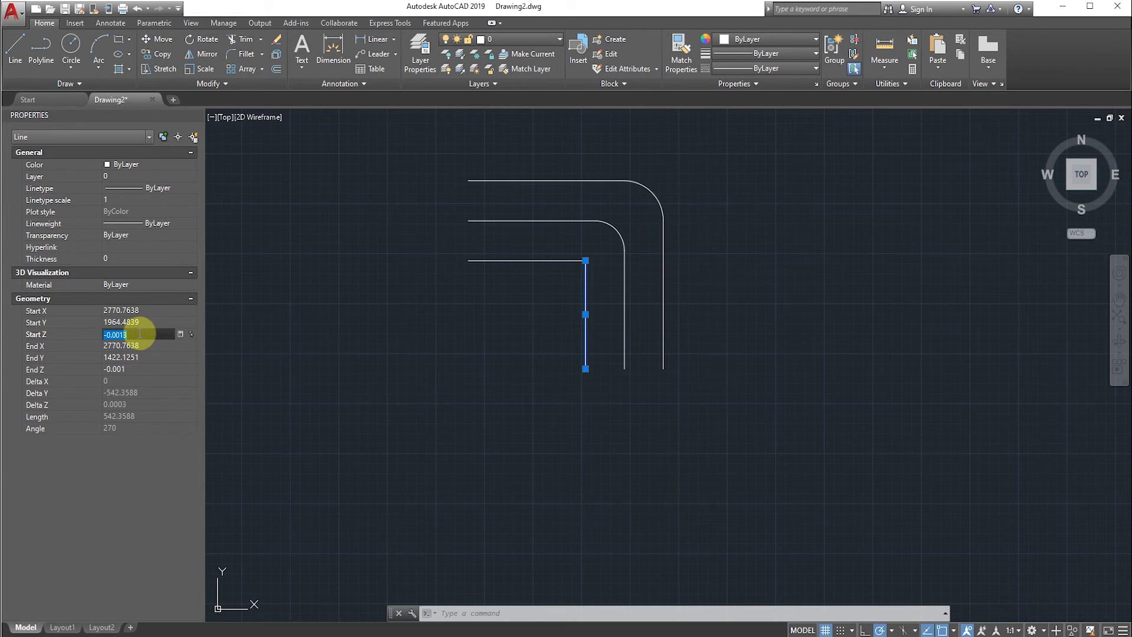
pyautogui.write('0')
pyautogui.press('Tab')
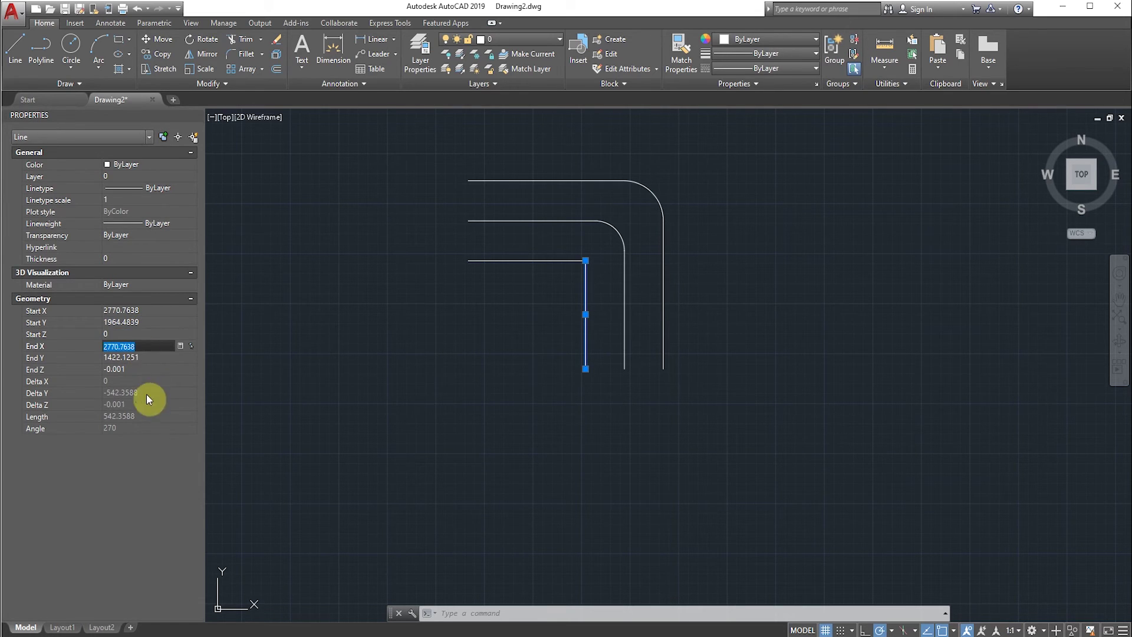
pyautogui.click(134, 370)
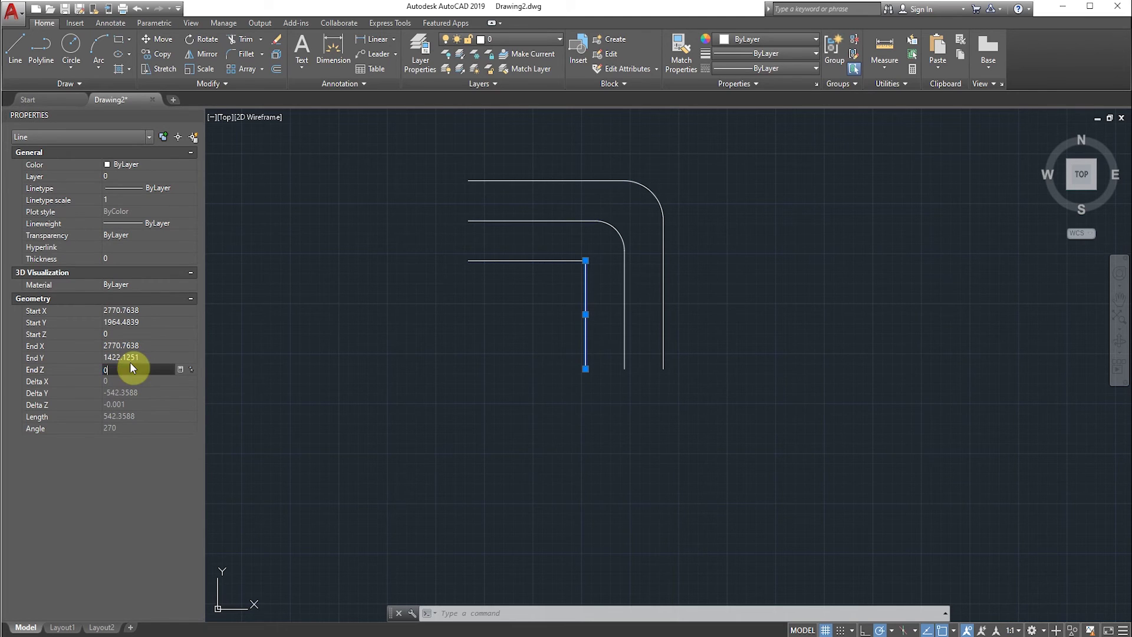
pyautogui.press('Return')
pyautogui.press('Escape')
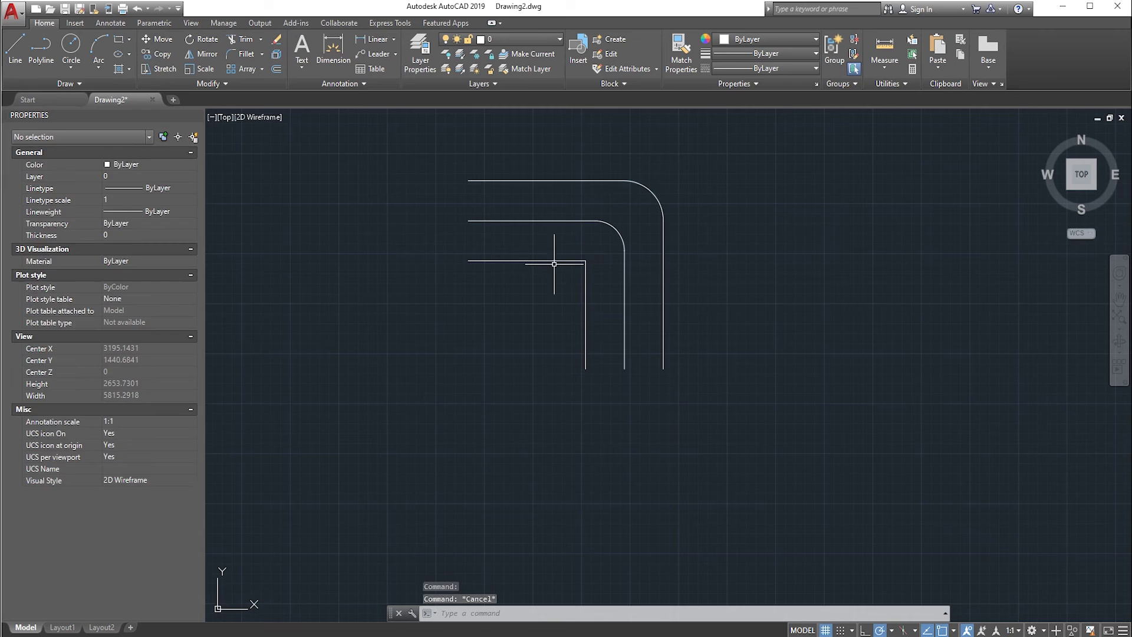
pyautogui.click(546, 260)
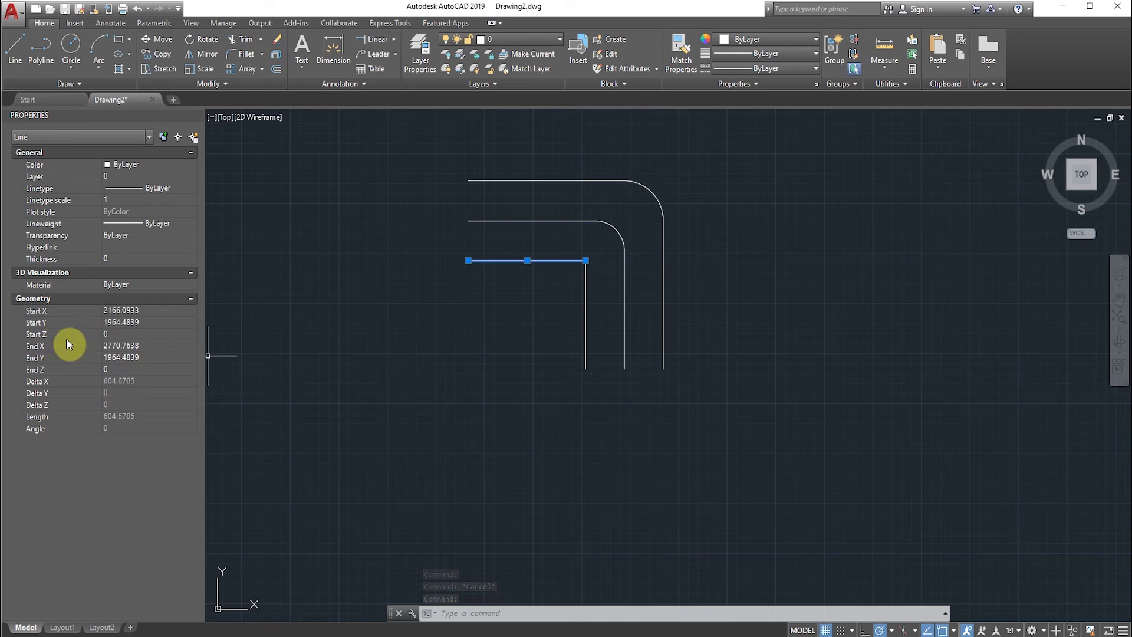
pyautogui.press('Escape')
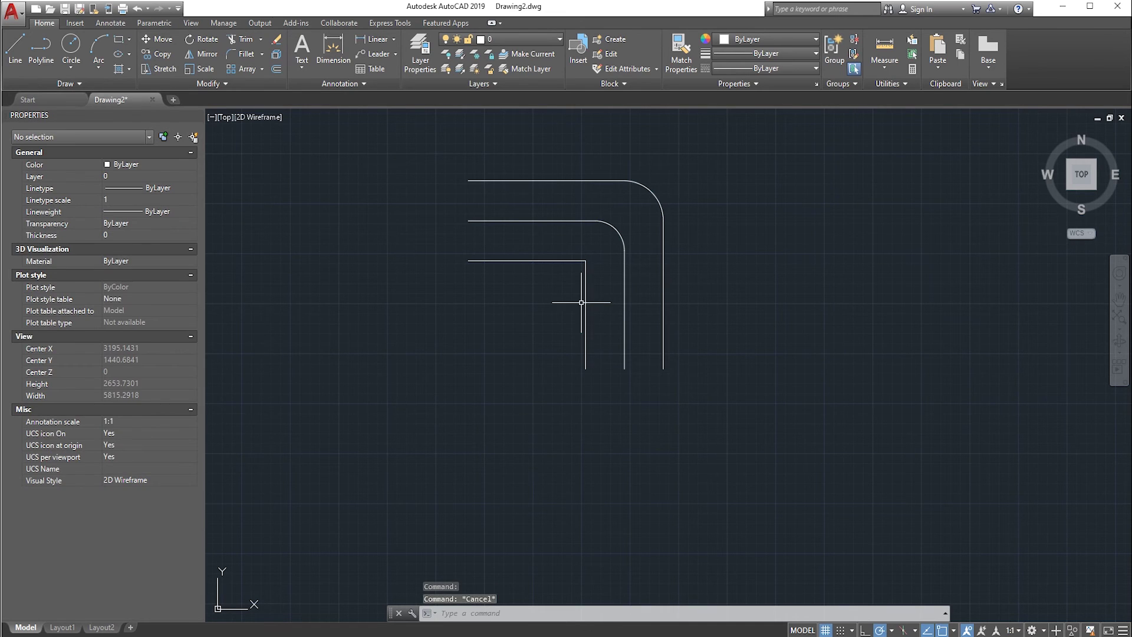
pyautogui.write('FILL')
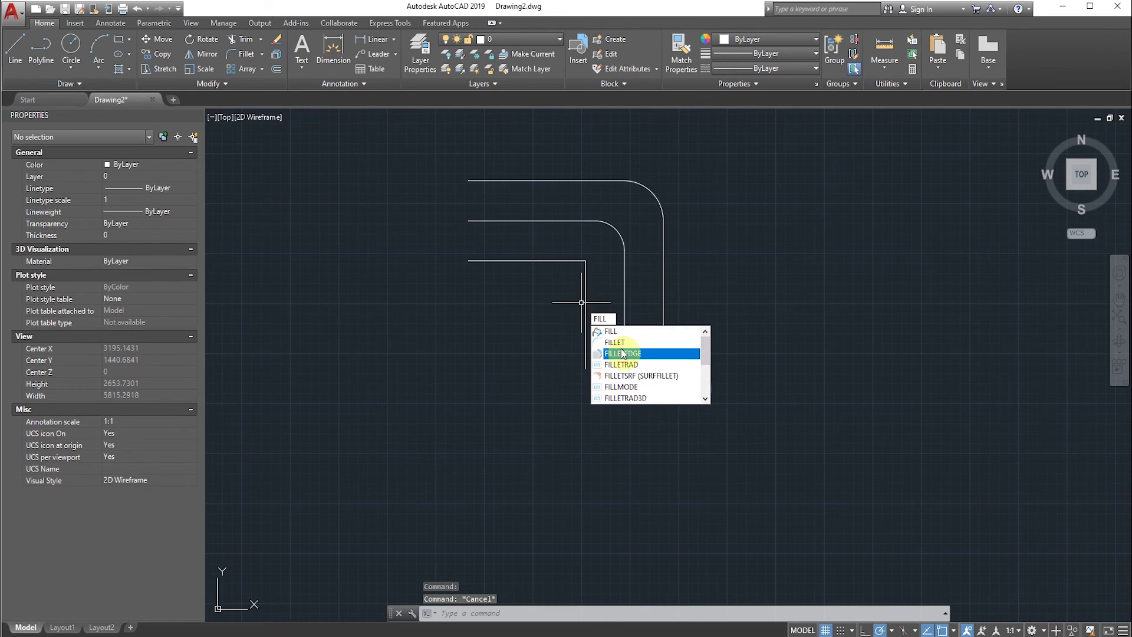
# - Fillet the inner vertical and horizontal lines into a 200-radius rounded corner
pyautogui.click(615, 342)
pyautogui.click(585, 278)
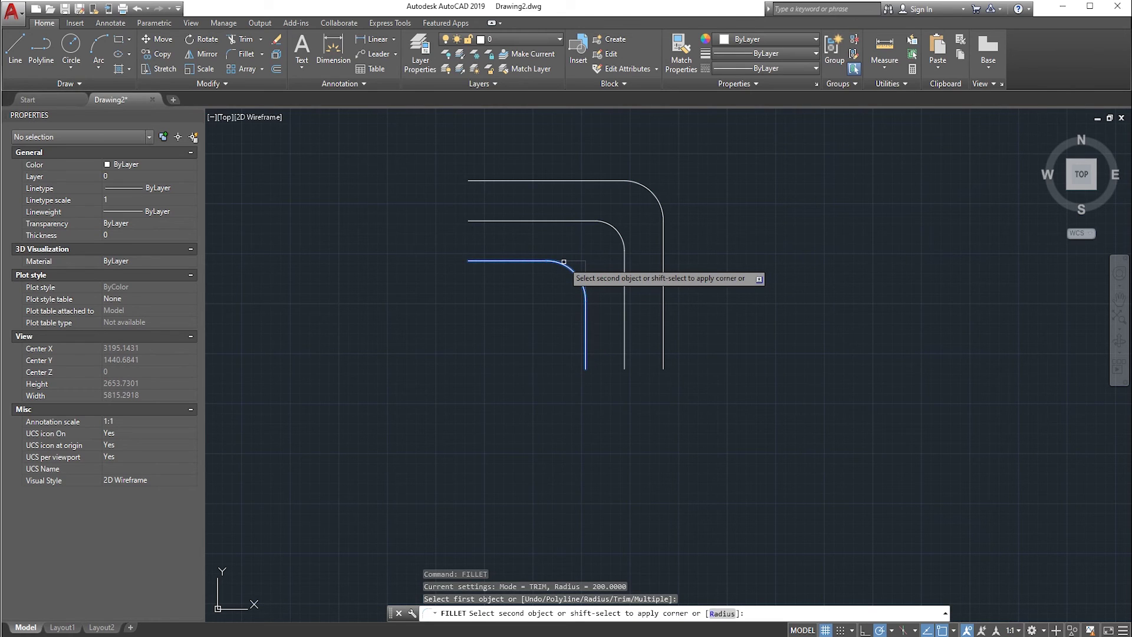
pyautogui.click(564, 261)
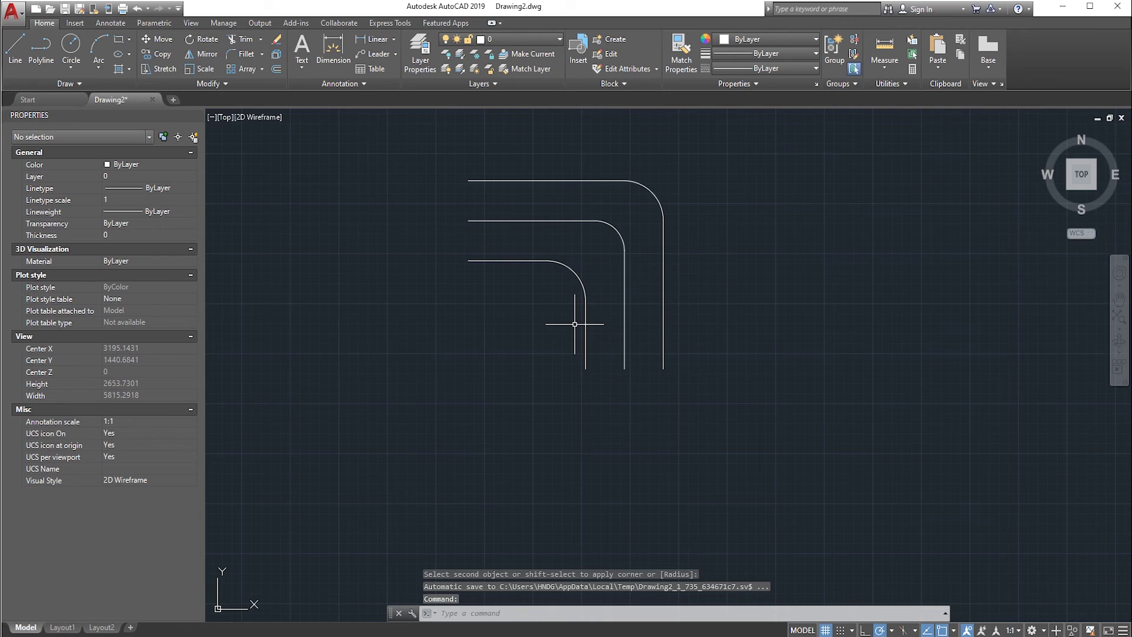
pyautogui.press('Escape')
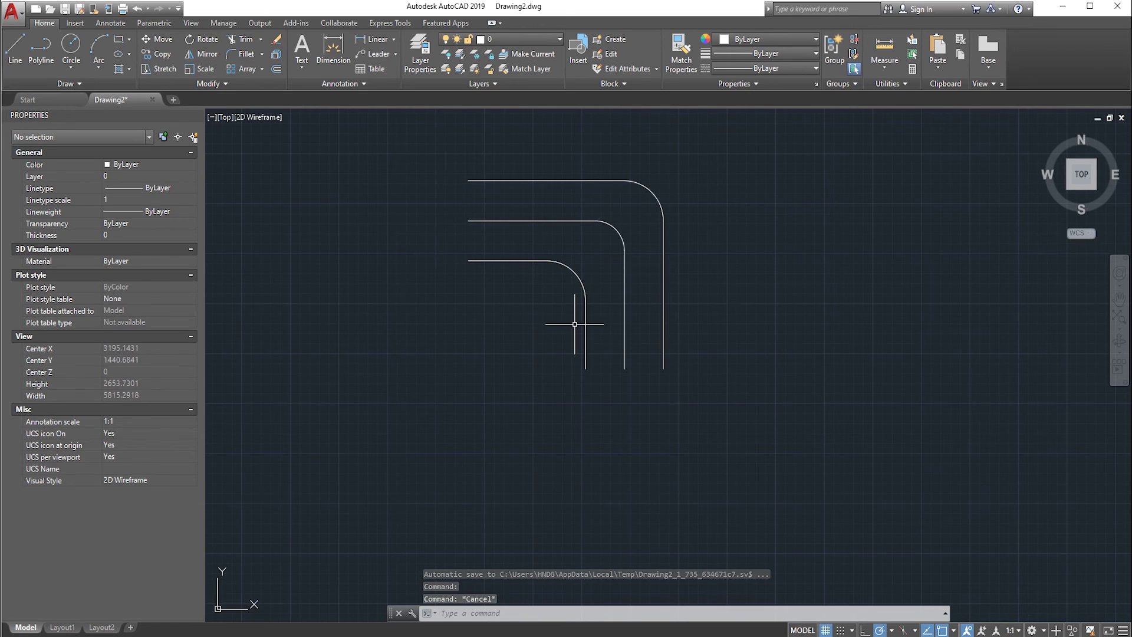
pyautogui.click(443, 147)
# - Window-select all nine lines and arcs of the three rounded L shapes
pyautogui.click(767, 427)
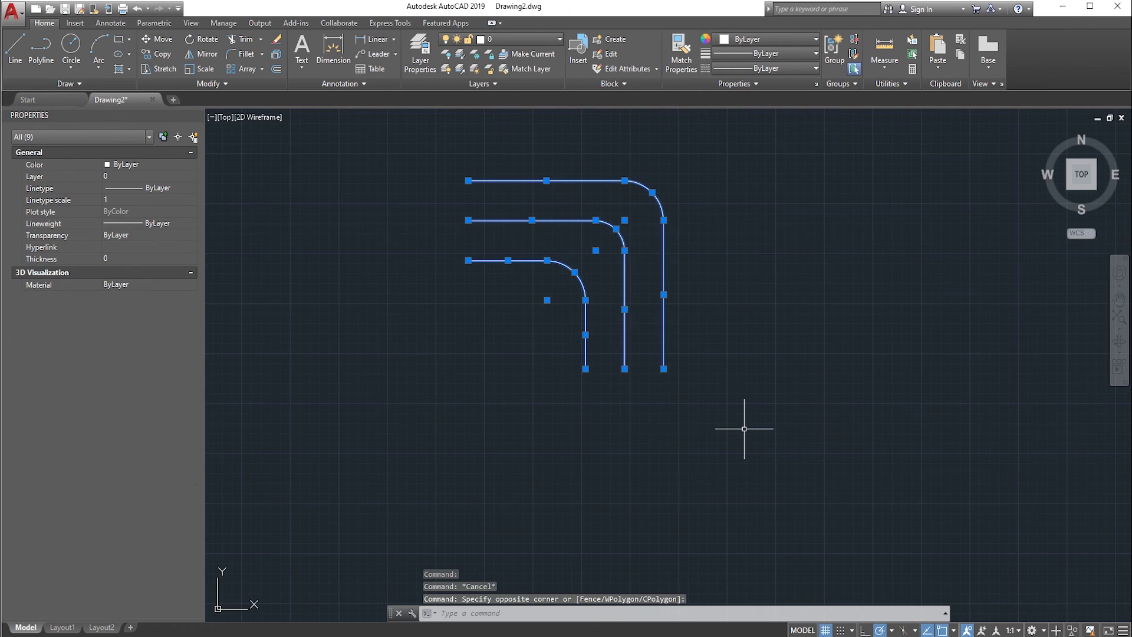
pyautogui.press('Escape')
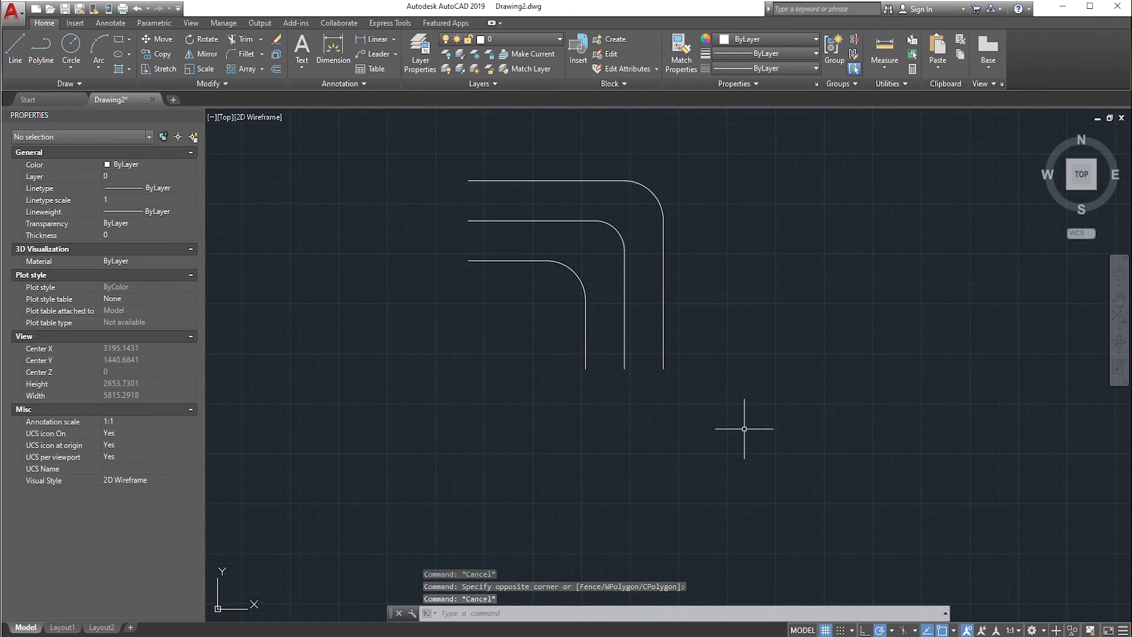
pyautogui.click(429, 144)
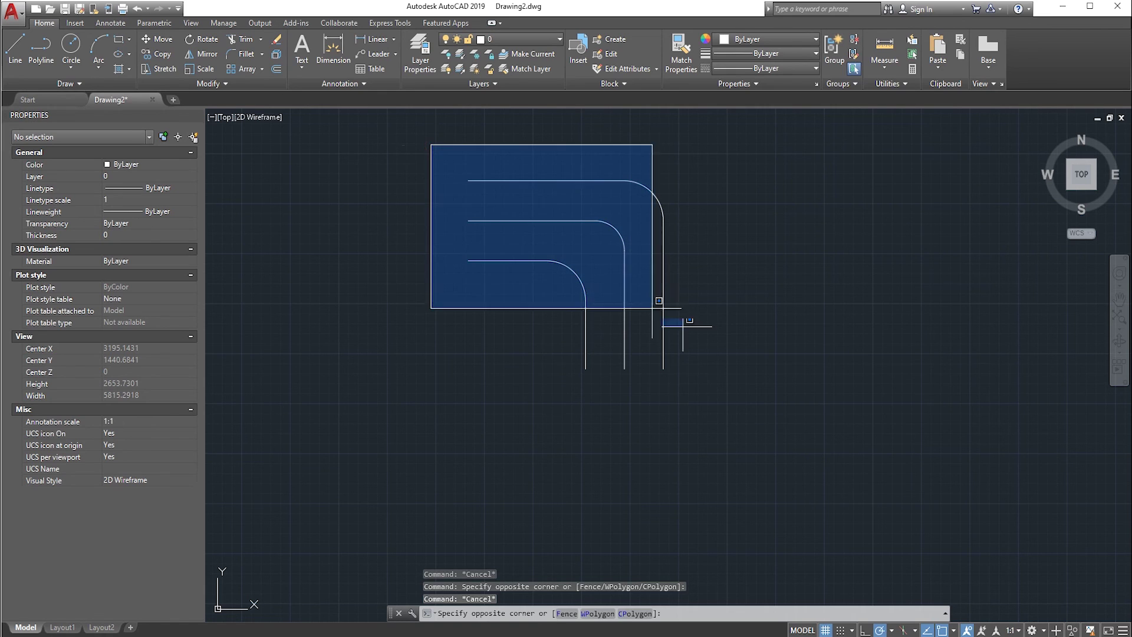
pyautogui.click(791, 420)
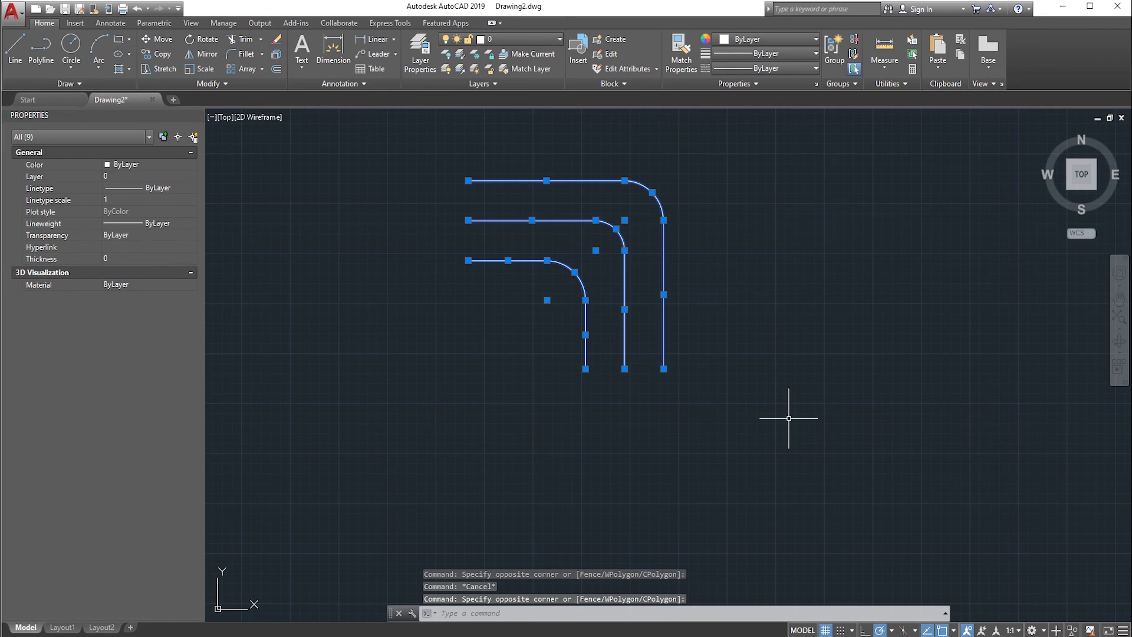